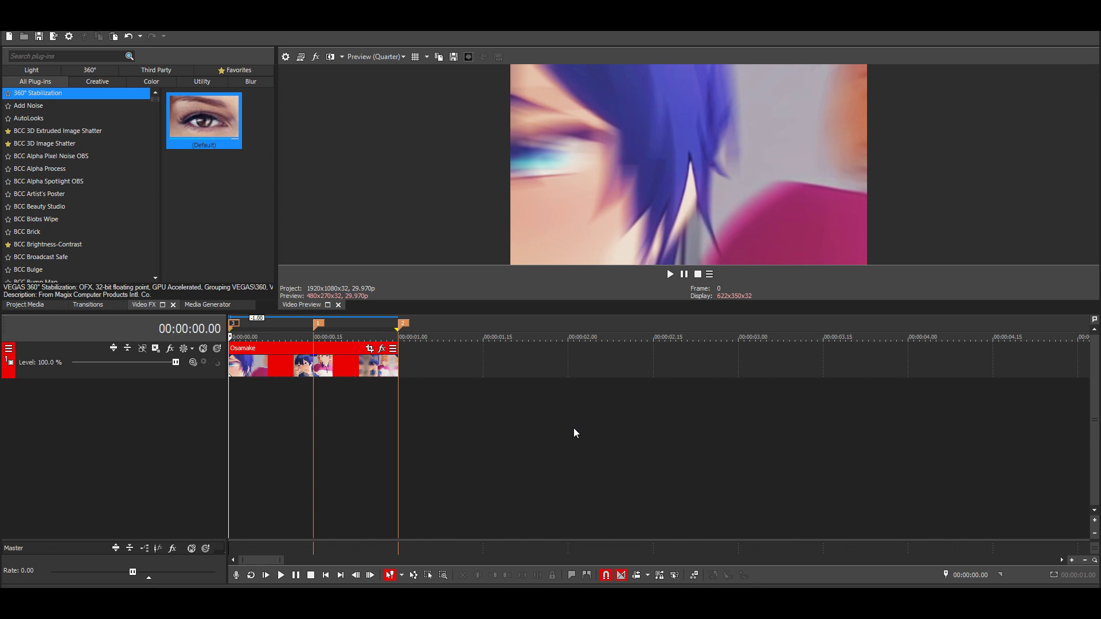
# Step: Add a new top video track holding a Black Solid Color generator clip
pyautogui.hotkey('ctrl', 'shift', 'q')
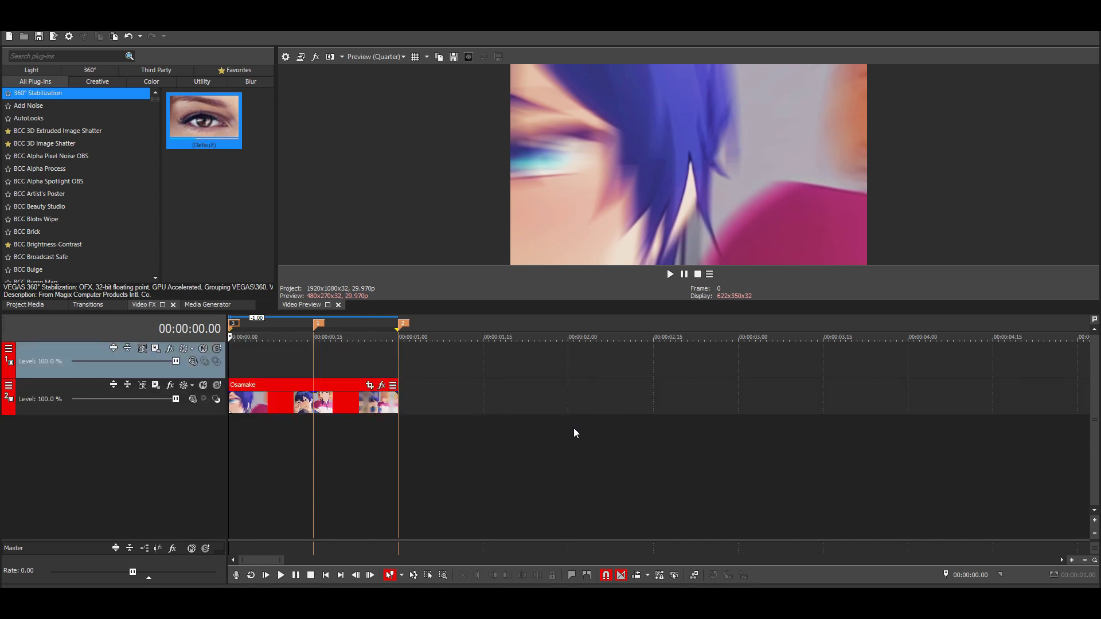
pyautogui.click(224, 308)
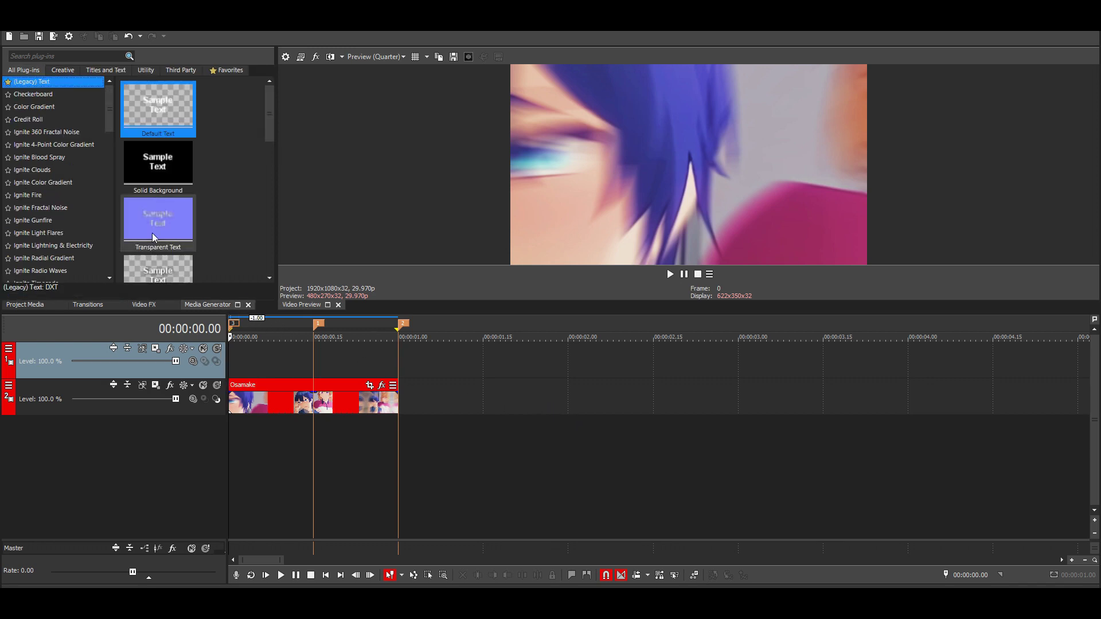
pyautogui.click(46, 58)
pyautogui.write('soli')
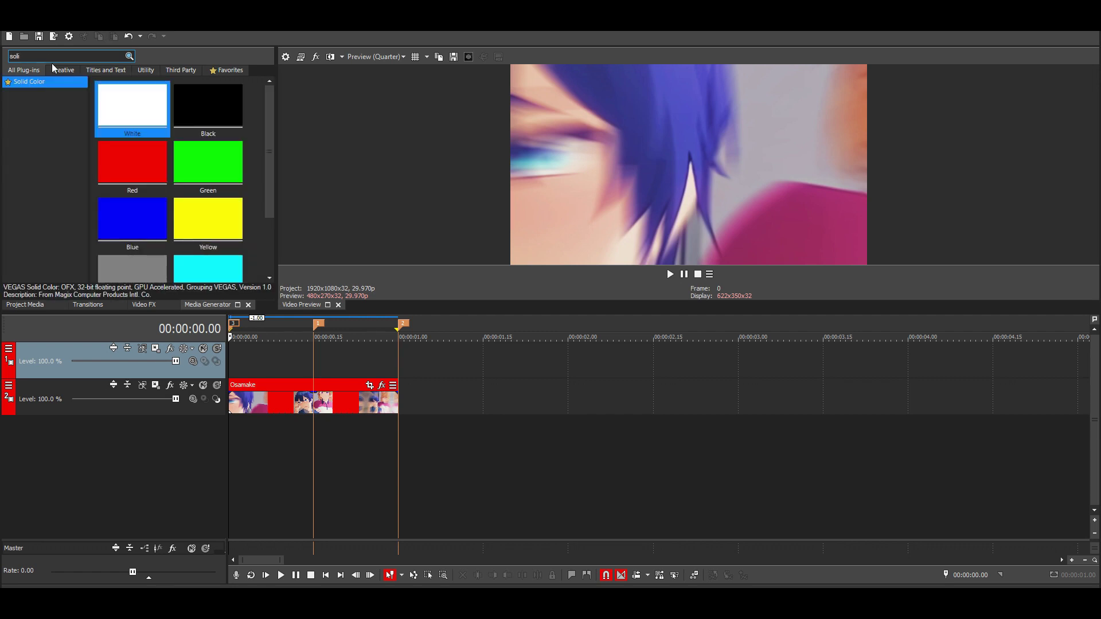
pyautogui.click(198, 116)
pyautogui.moveTo(433, 324); pyautogui.dragTo(207, 356)
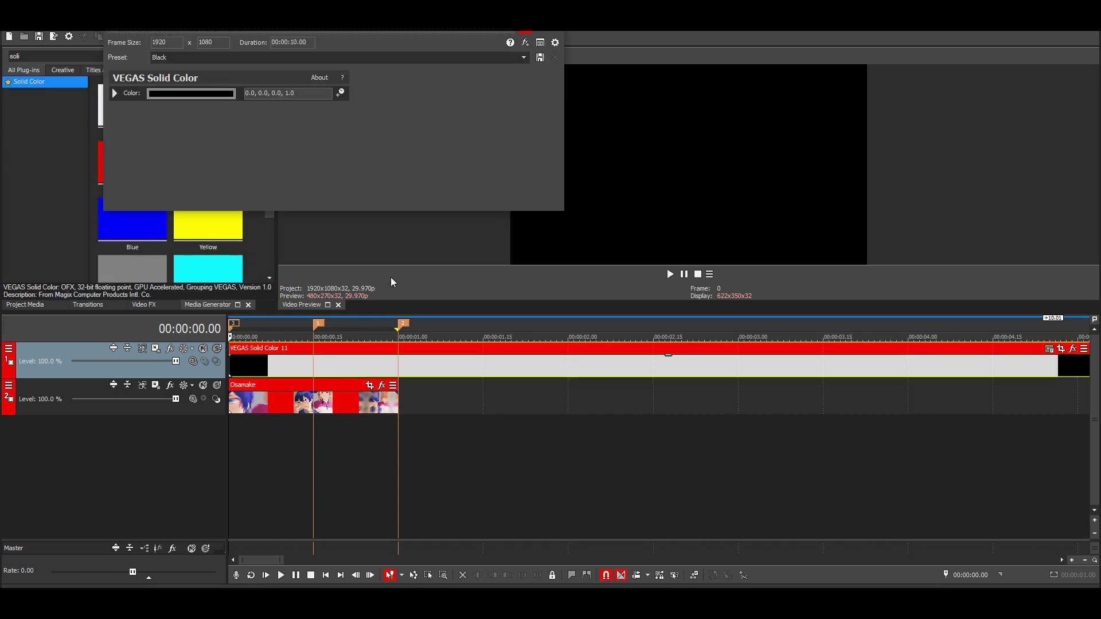
# Step: Trim the black solid clip to end where the anime clip ends
pyautogui.click(400, 376)
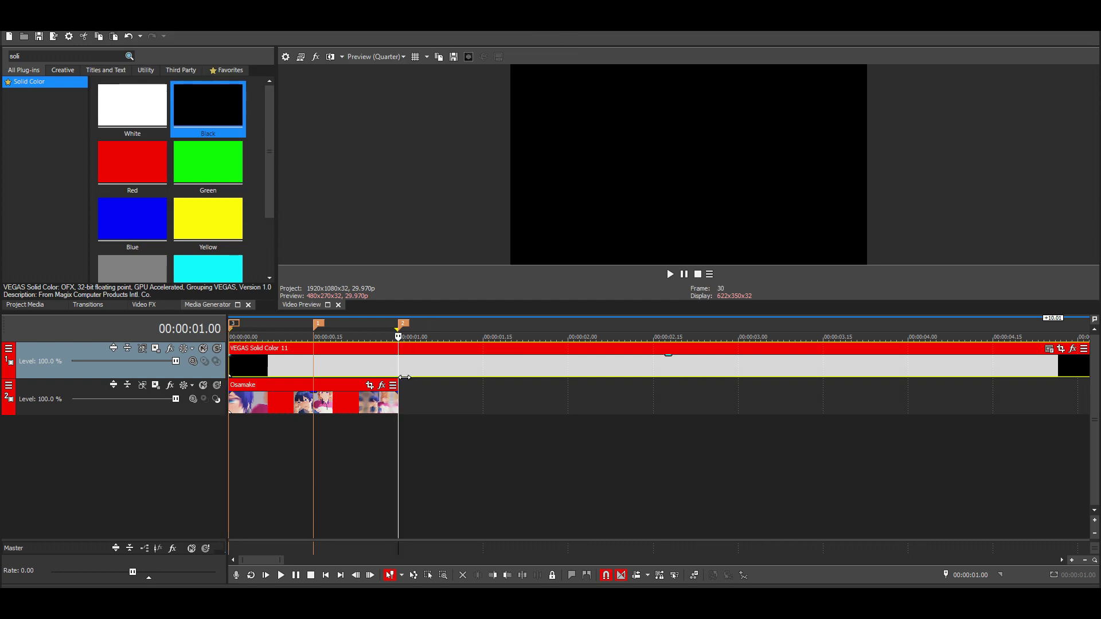
pyautogui.moveTo(405, 377); pyautogui.dragTo(404, 377)
pyautogui.click(297, 366)
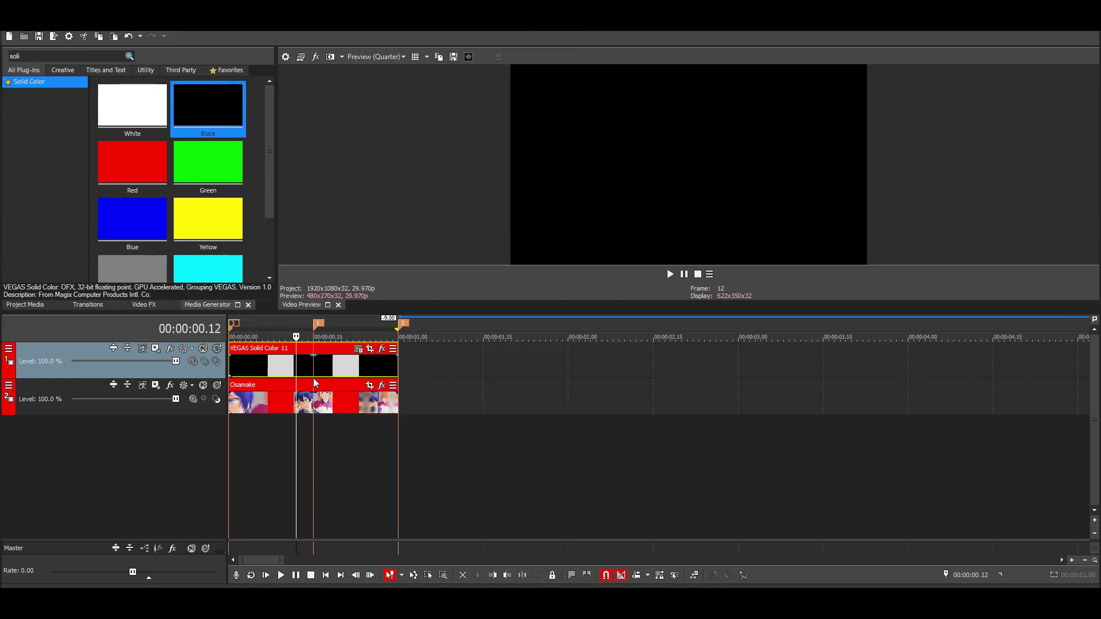
pyautogui.click(148, 307)
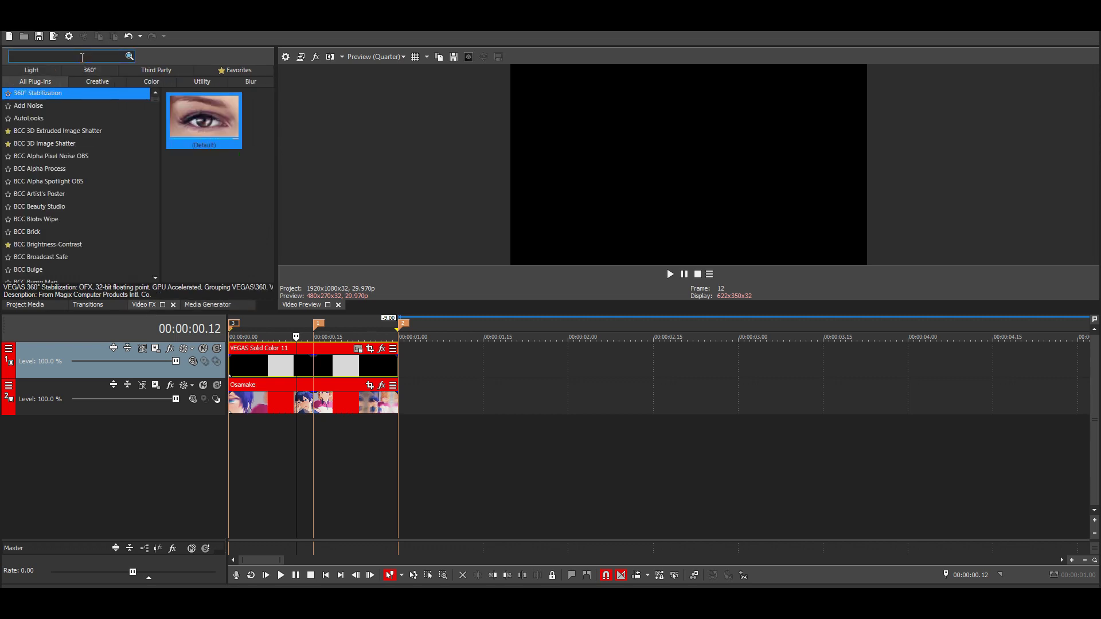
# Step: Apply the Default Bézier Masking preset to the Solid Color event and move its FX window down
pyautogui.write('mask')
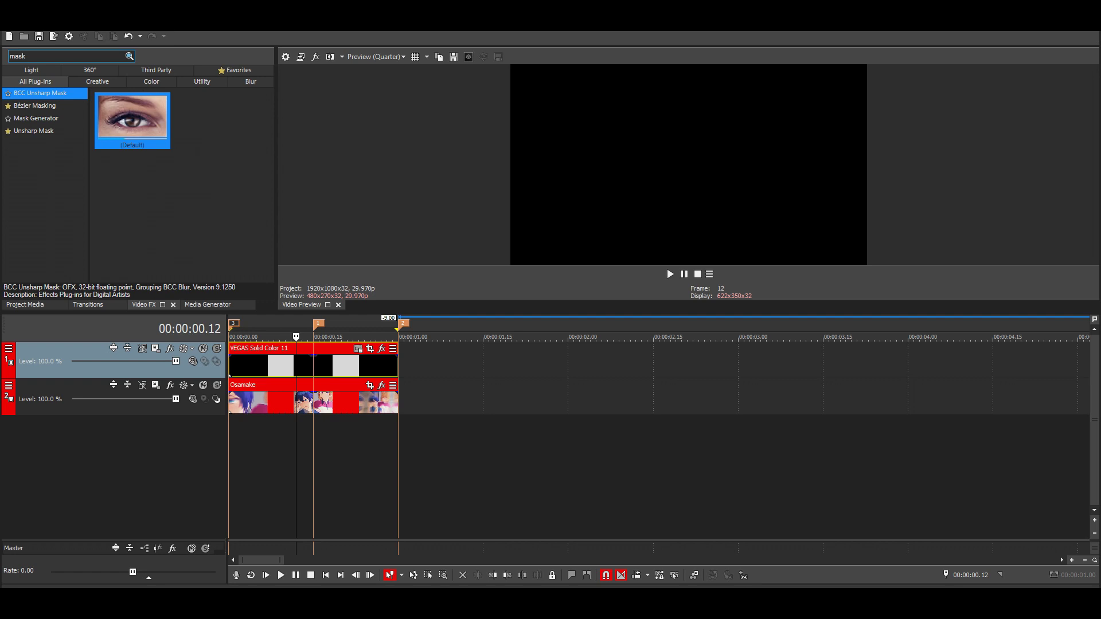
pyautogui.click(51, 106)
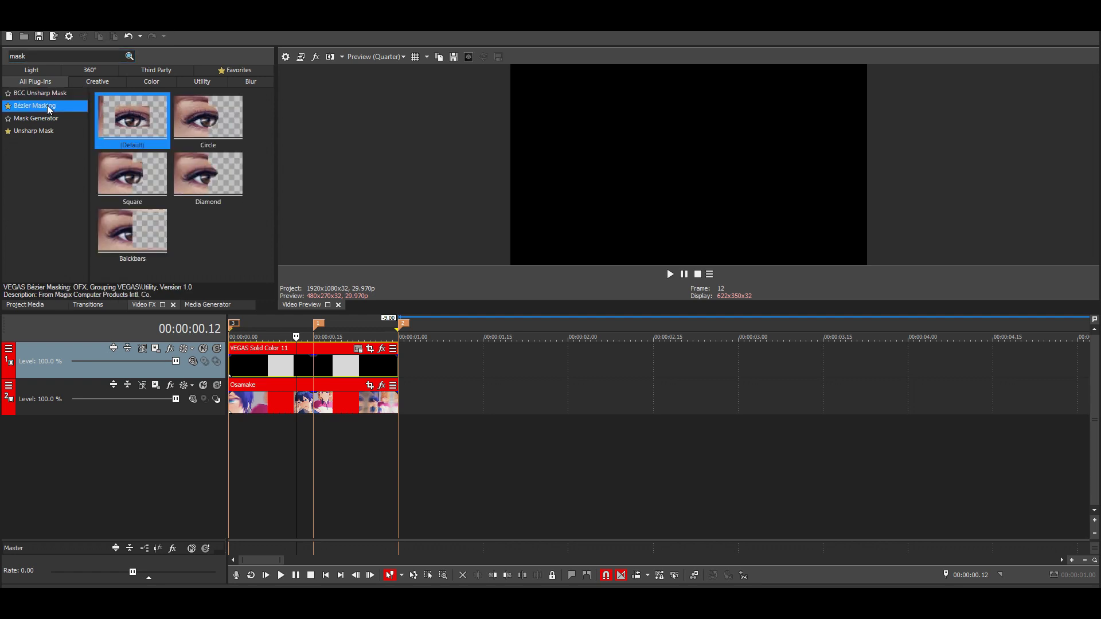
pyautogui.moveTo(120, 129); pyautogui.dragTo(344, 362)
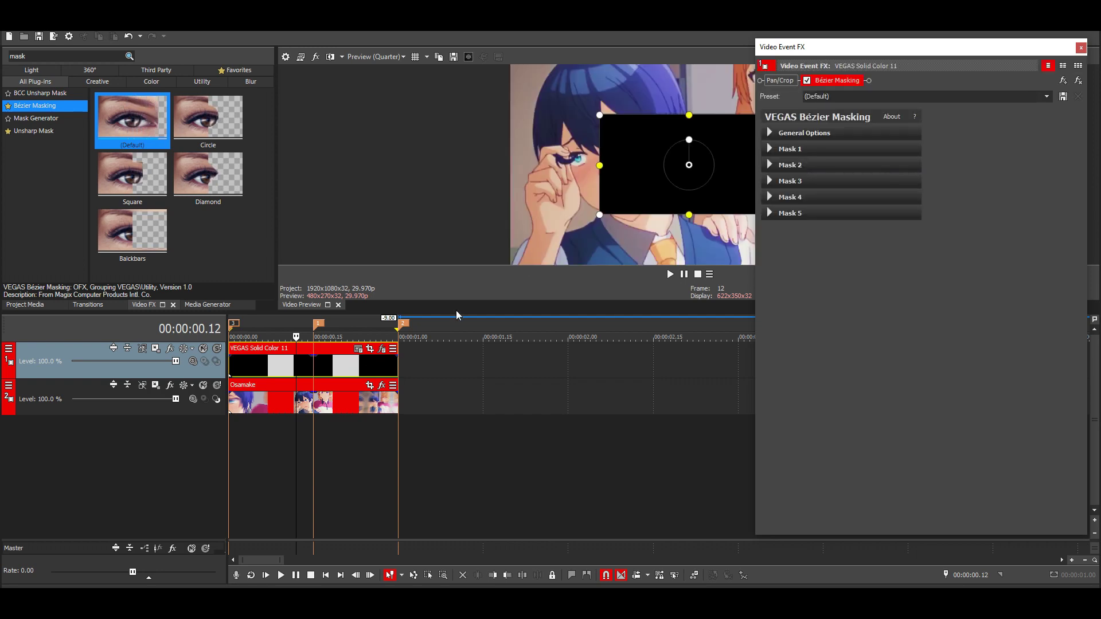
pyautogui.moveTo(877, 57); pyautogui.dragTo(887, 226)
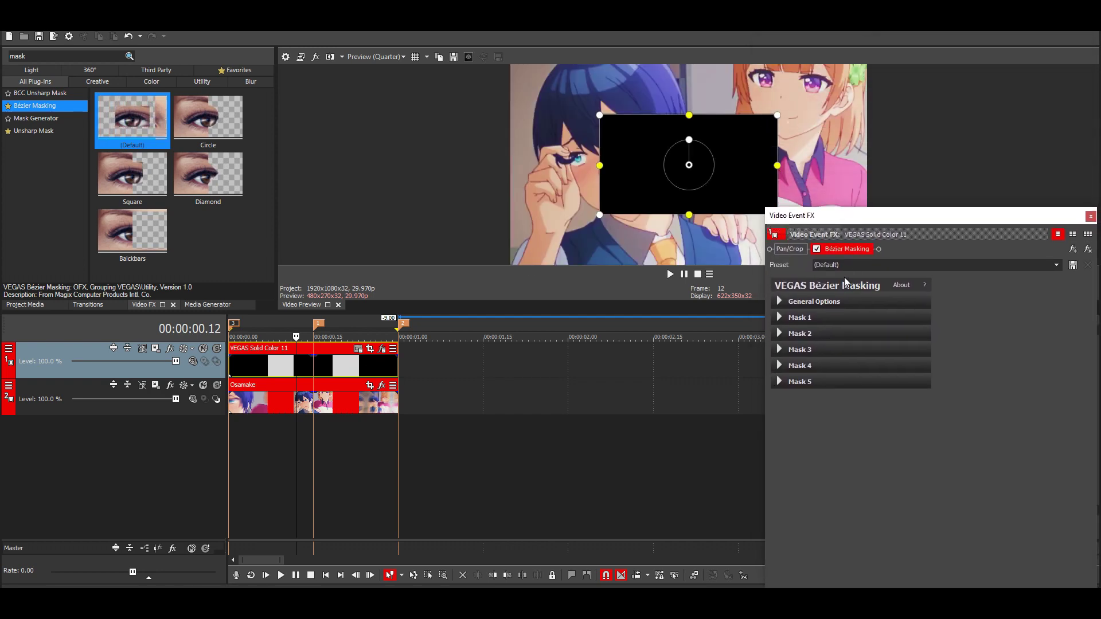
pyautogui.click(780, 302)
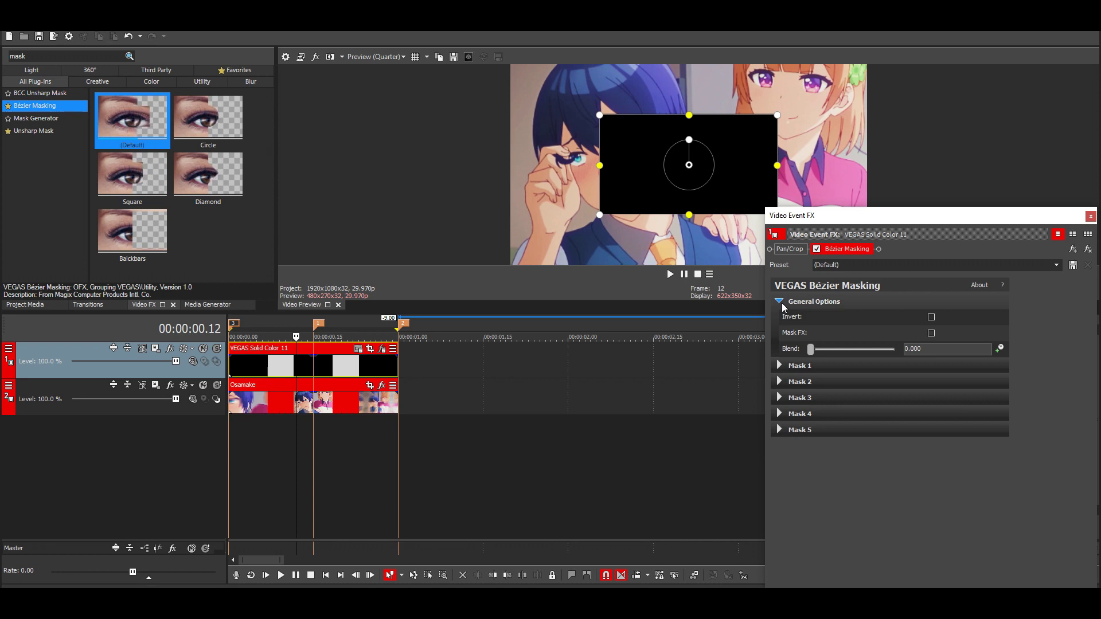
# Step: Invert the Bézier mask and set Mask 1 Width 1 and Height 1 to 1.000
pyautogui.click(931, 317)
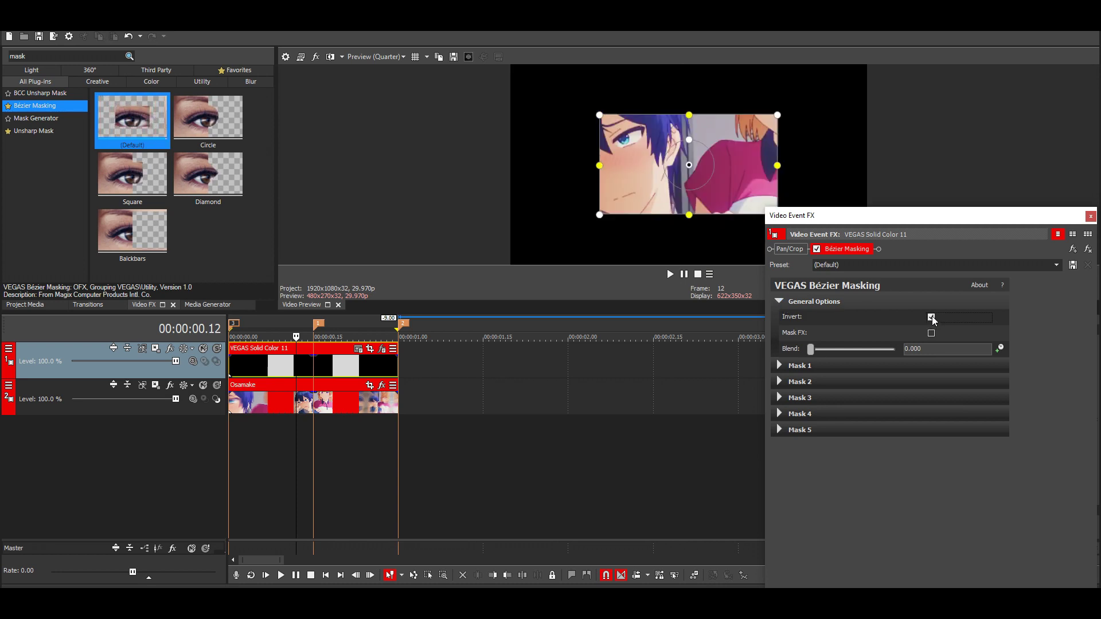
pyautogui.click(778, 366)
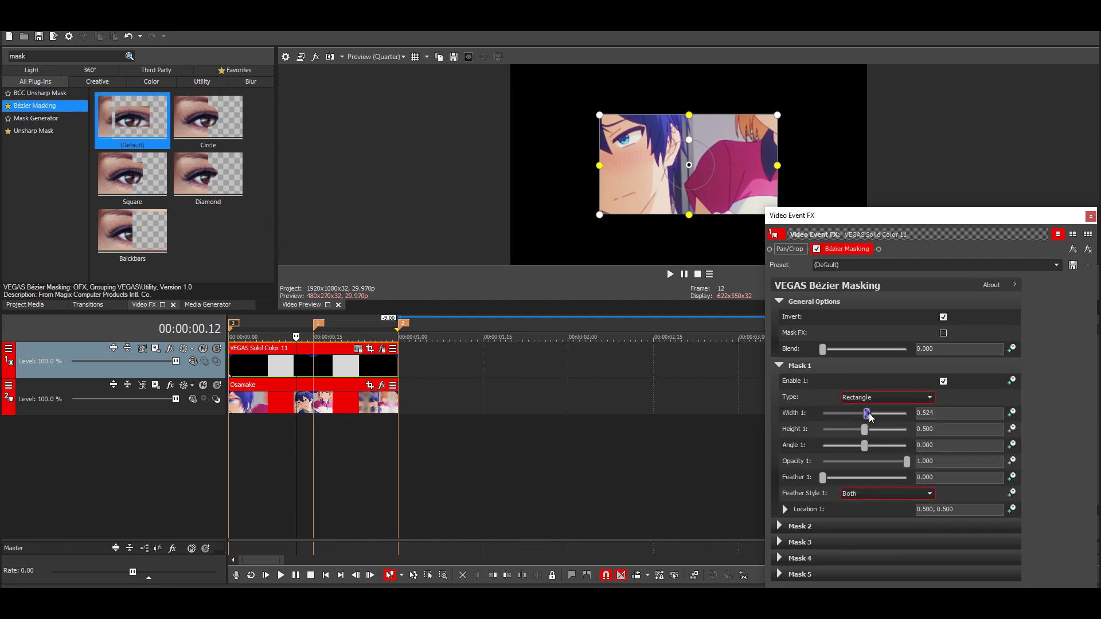
pyautogui.moveTo(864, 413); pyautogui.dragTo(918, 414)
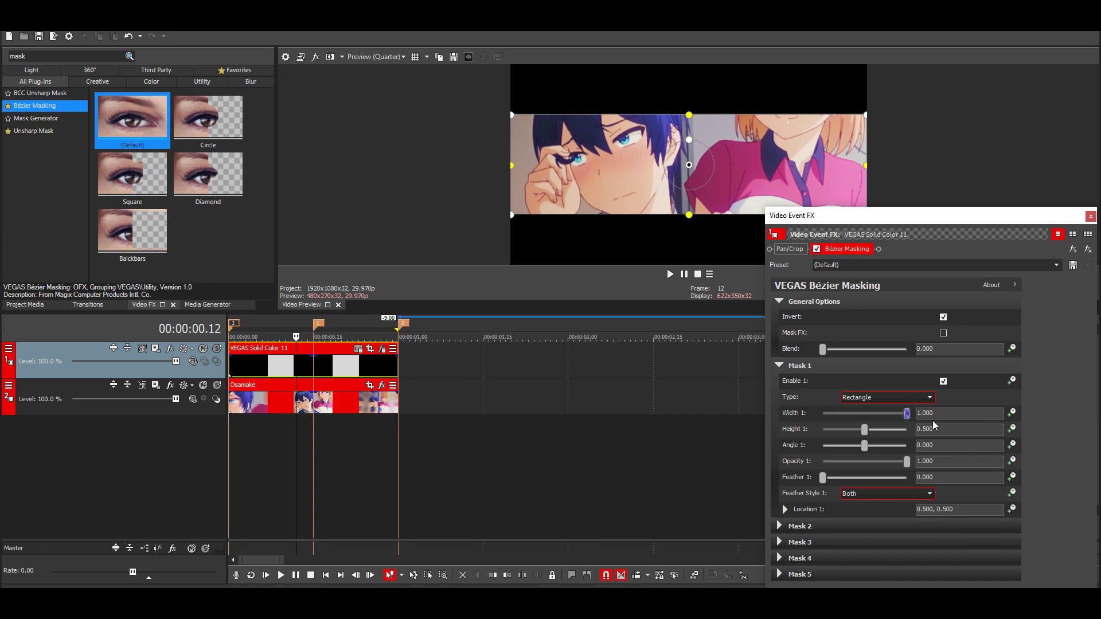
pyautogui.moveTo(881, 430); pyautogui.dragTo(896, 431)
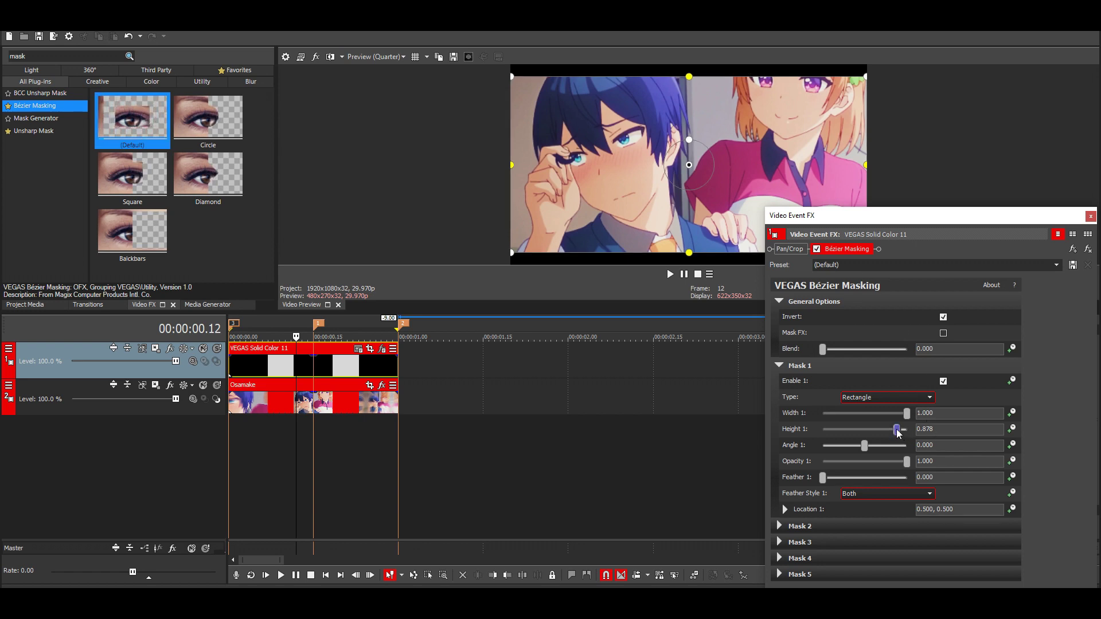
pyautogui.moveTo(897, 430); pyautogui.dragTo(1037, 458)
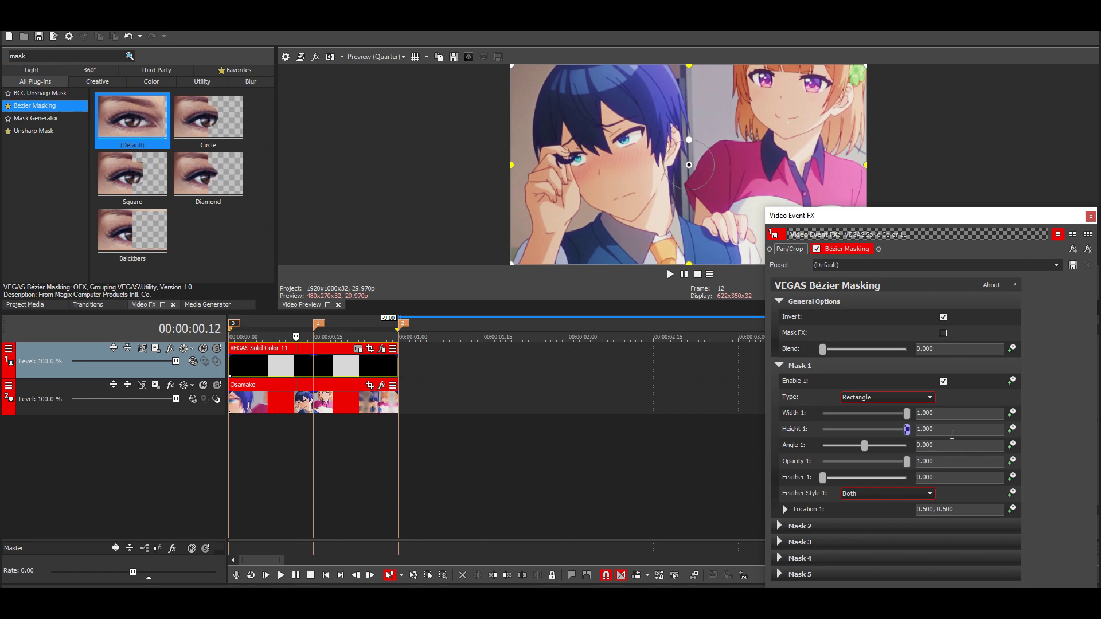
# Step: Preview the clip with the full-frame inverted mask
pyautogui.click(302, 418)
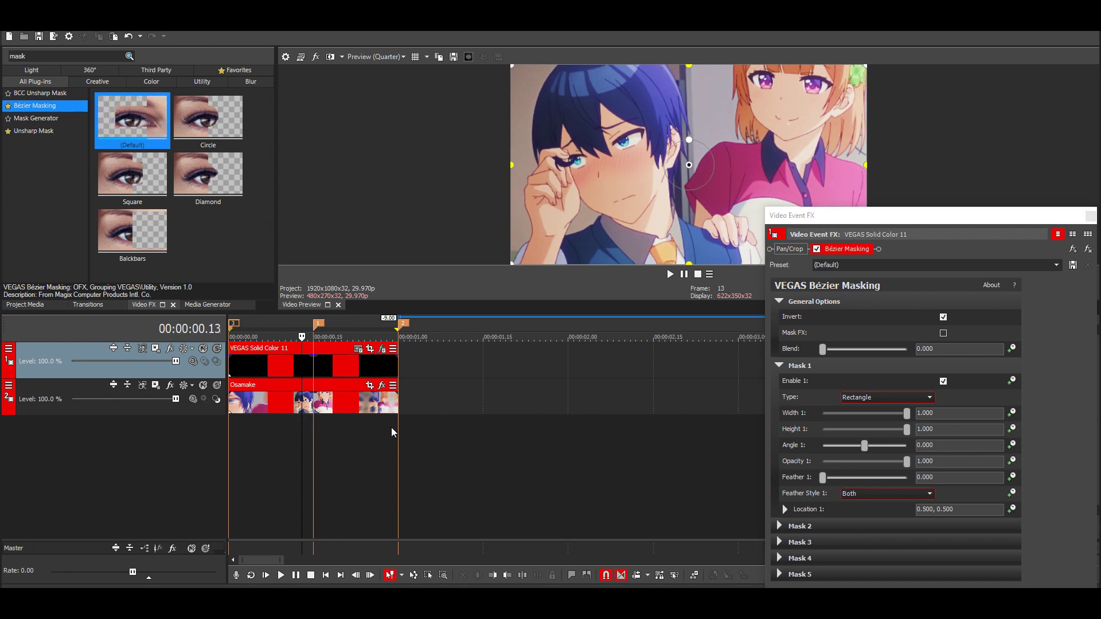
pyautogui.scroll(3, 401, 419)
pyautogui.press('space')
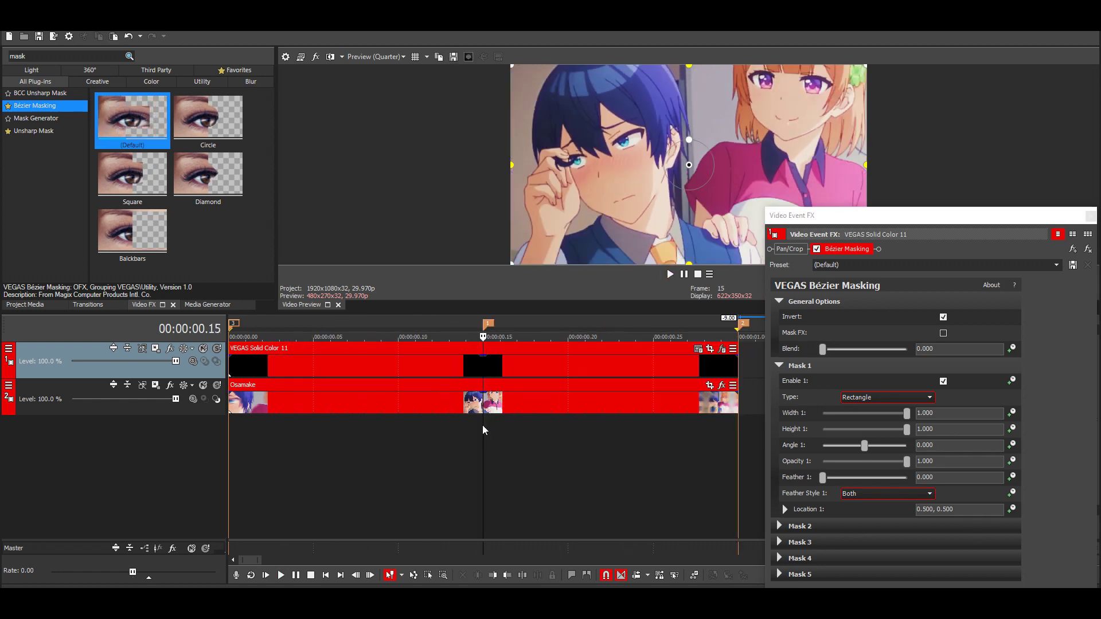
pyautogui.press('space')
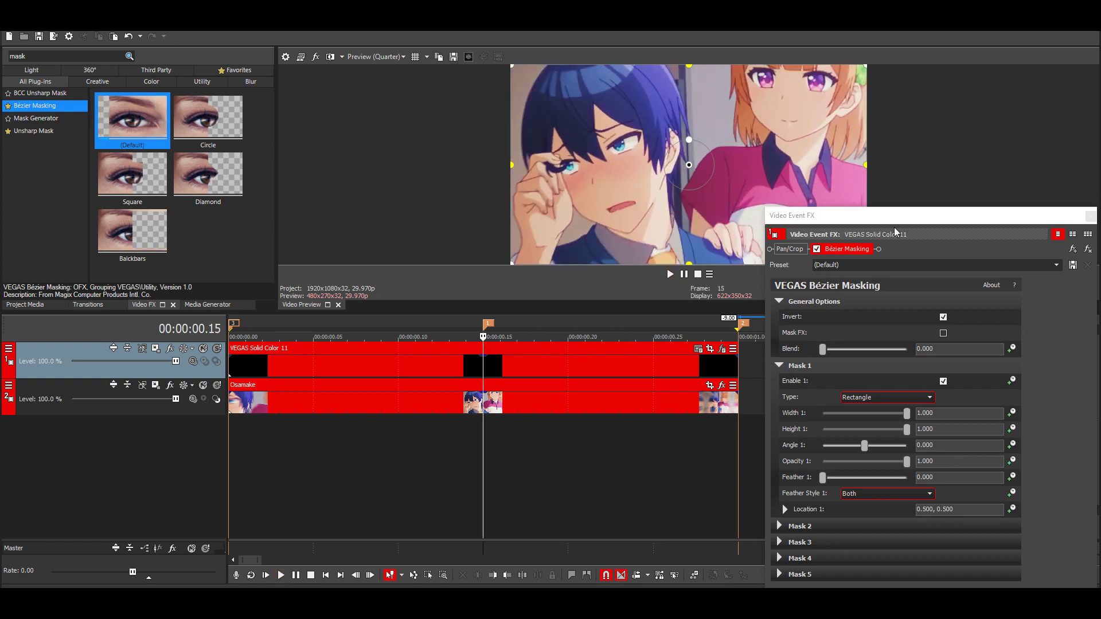
pyautogui.moveTo(907, 217); pyautogui.dragTo(848, 161)
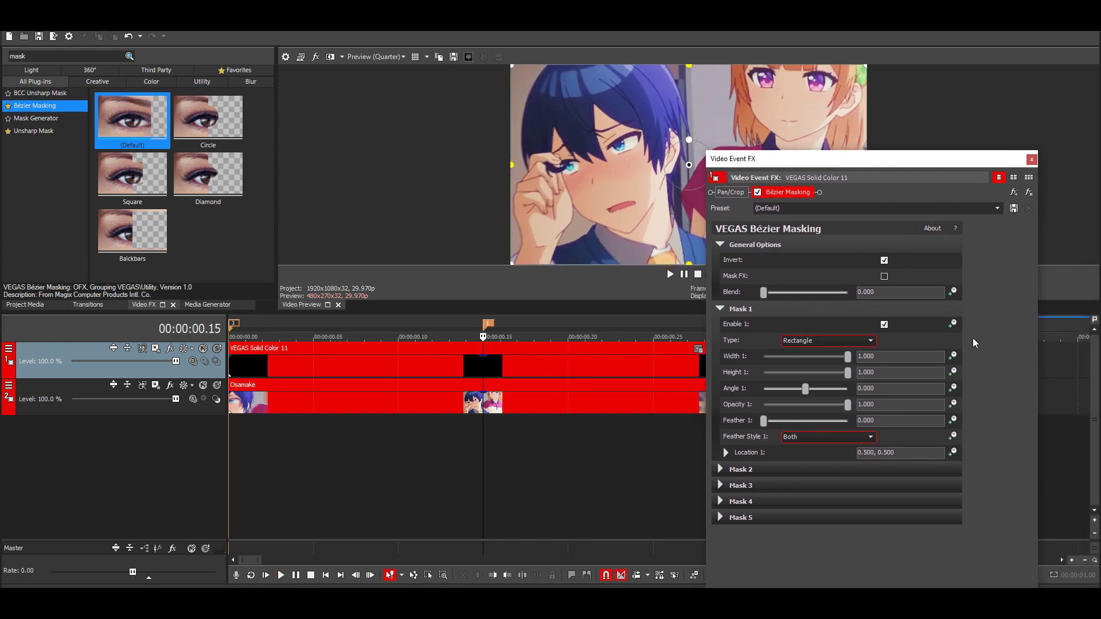
# Step: Enable Height 1 keyframing and move its first keyframe to 00:00:00.15
pyautogui.click(953, 372)
pyautogui.moveTo(932, 162); pyautogui.dragTo(945, 23)
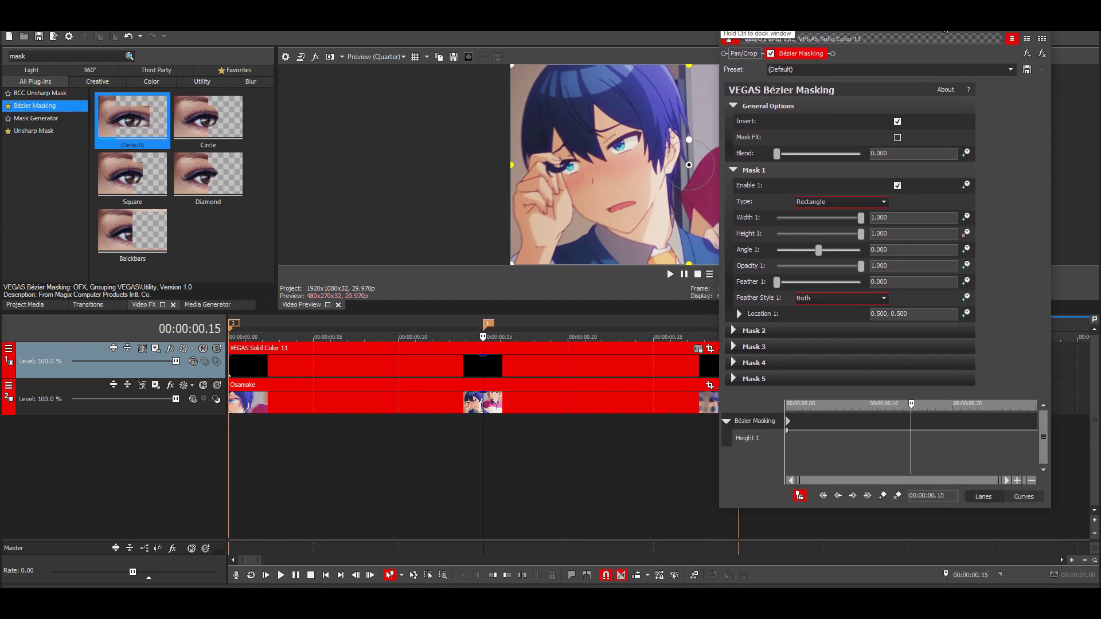
pyautogui.moveTo(788, 430); pyautogui.dragTo(911, 430)
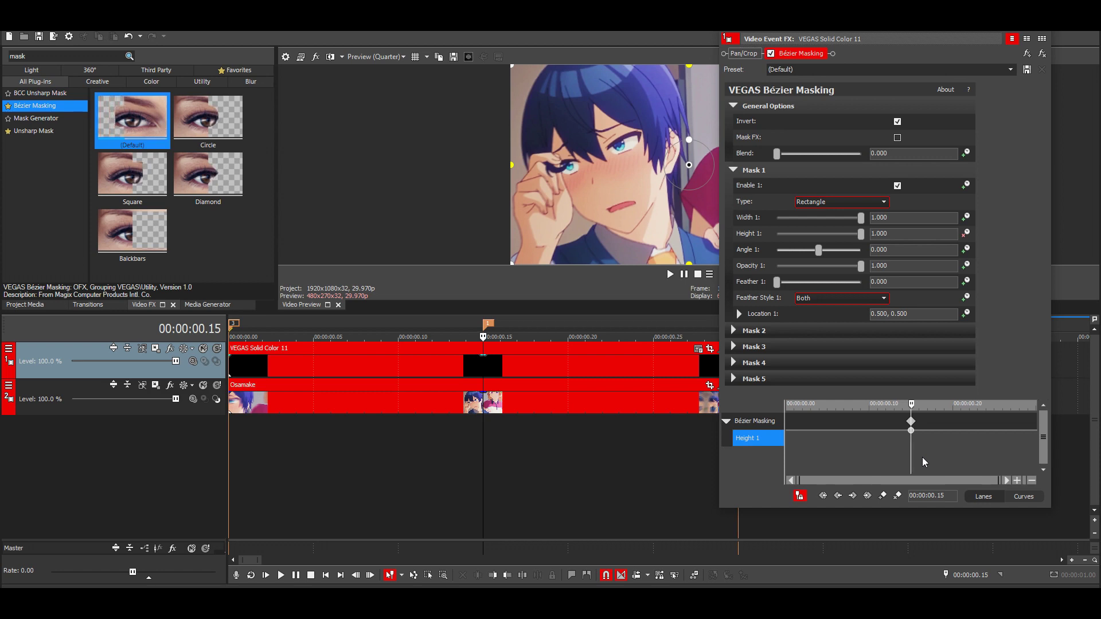
pyautogui.press('Right')
pyautogui.press('Right')
pyautogui.press('Right')
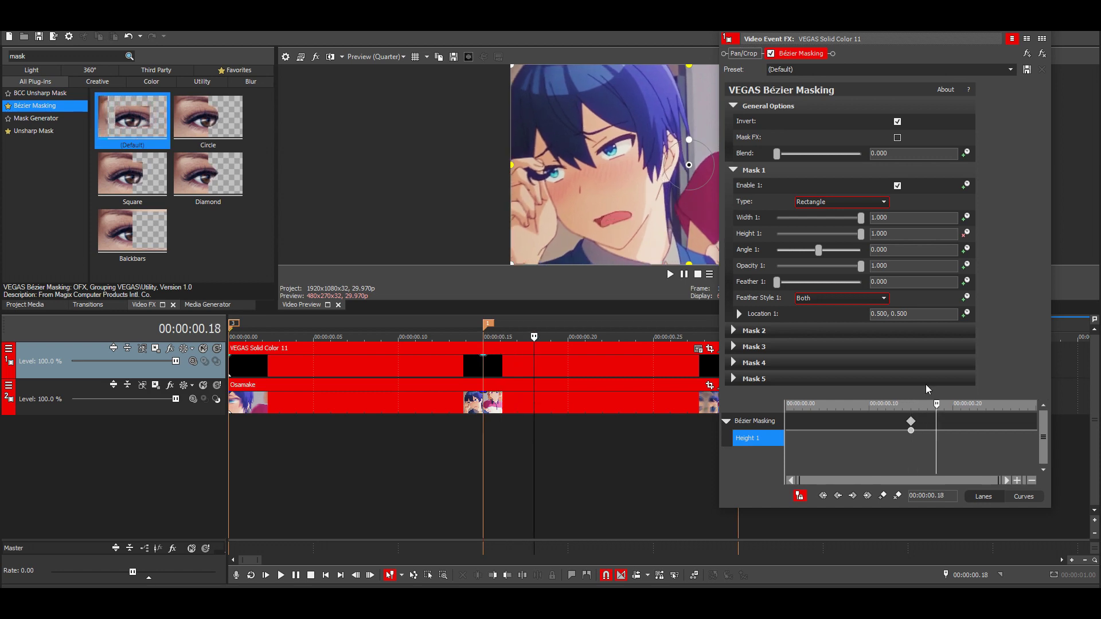
# Step: Set the mask height to 0.900 at frame 18
pyautogui.click(879, 233)
pyautogui.write('0.9')
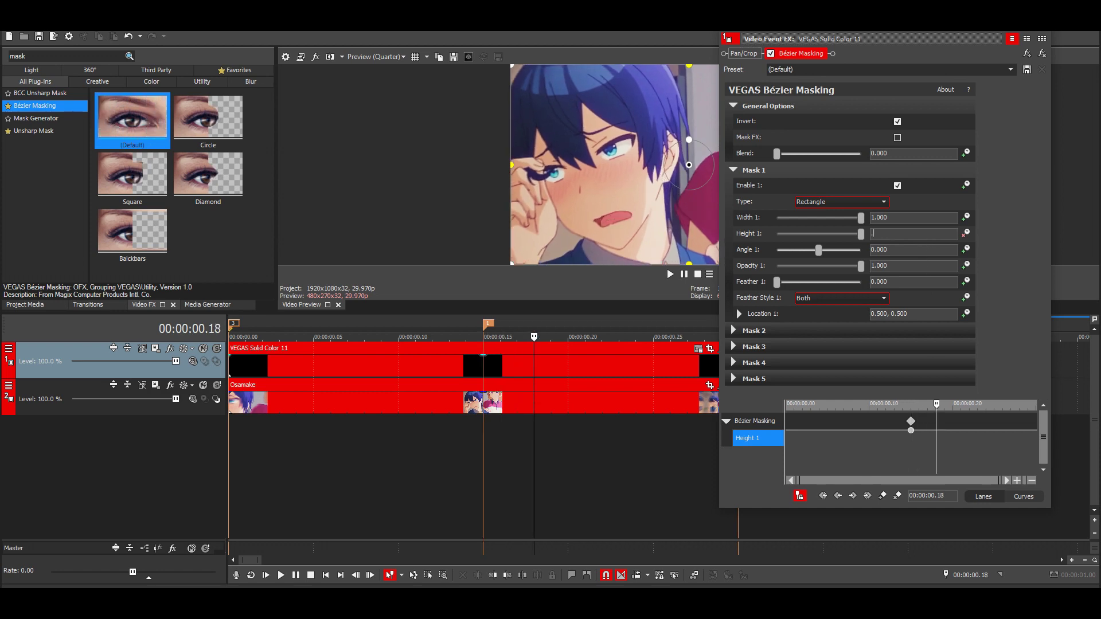
pyautogui.press('Return')
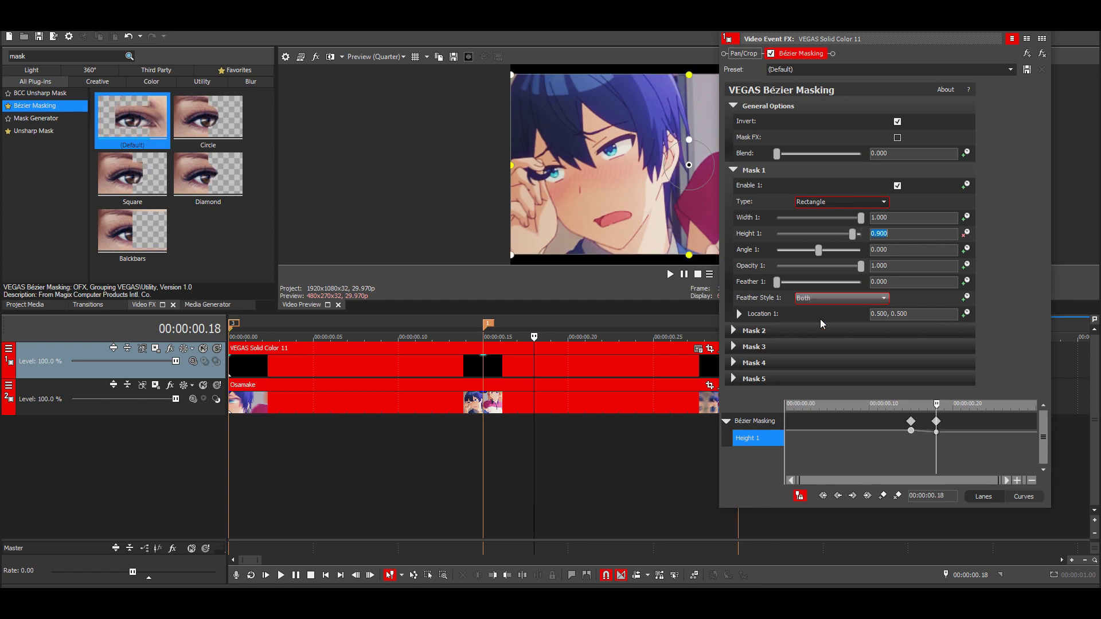
# Step: Add a Height keyframe at 00:00:00.16, one frame after the 0.15 keyframe
pyautogui.click(928, 426)
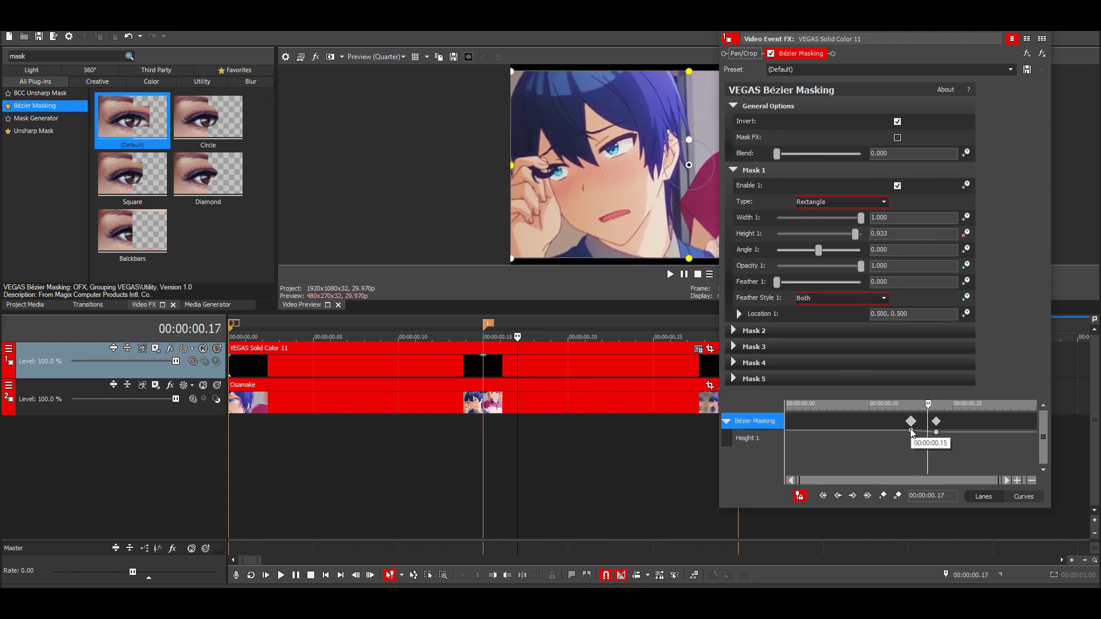
pyautogui.press('Right')
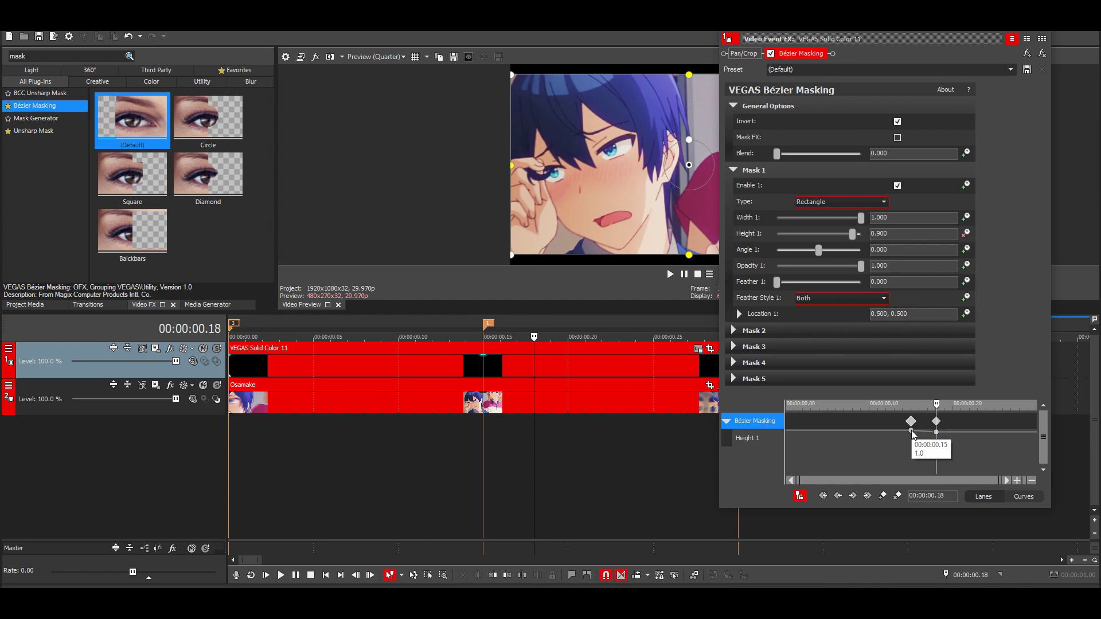
pyautogui.click(911, 430)
pyautogui.scroll(2, 929, 446)
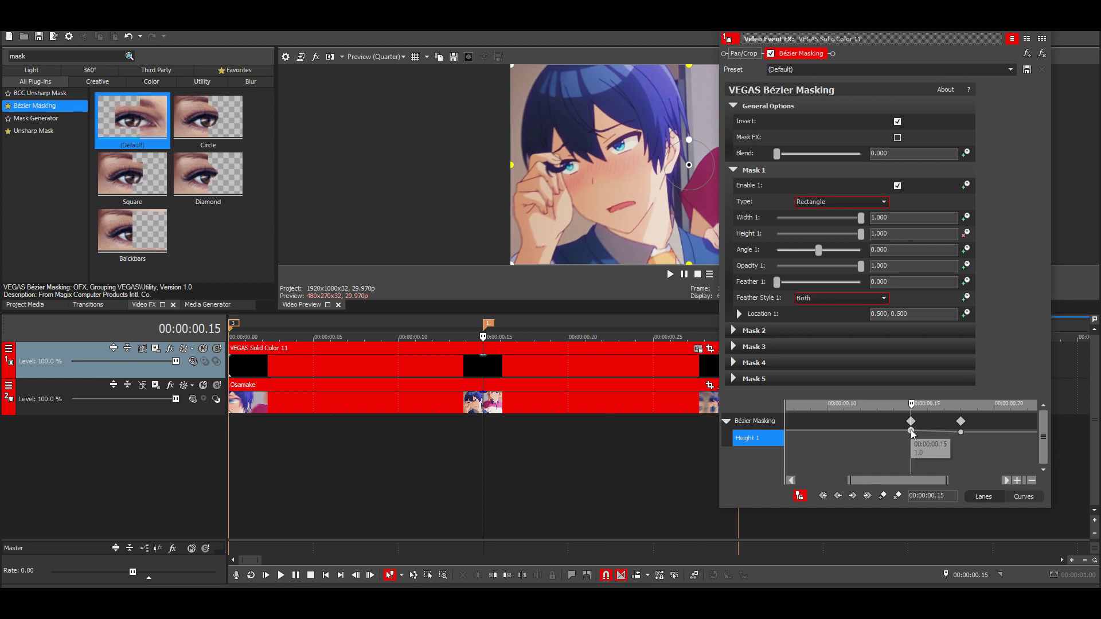
pyautogui.press('Right')
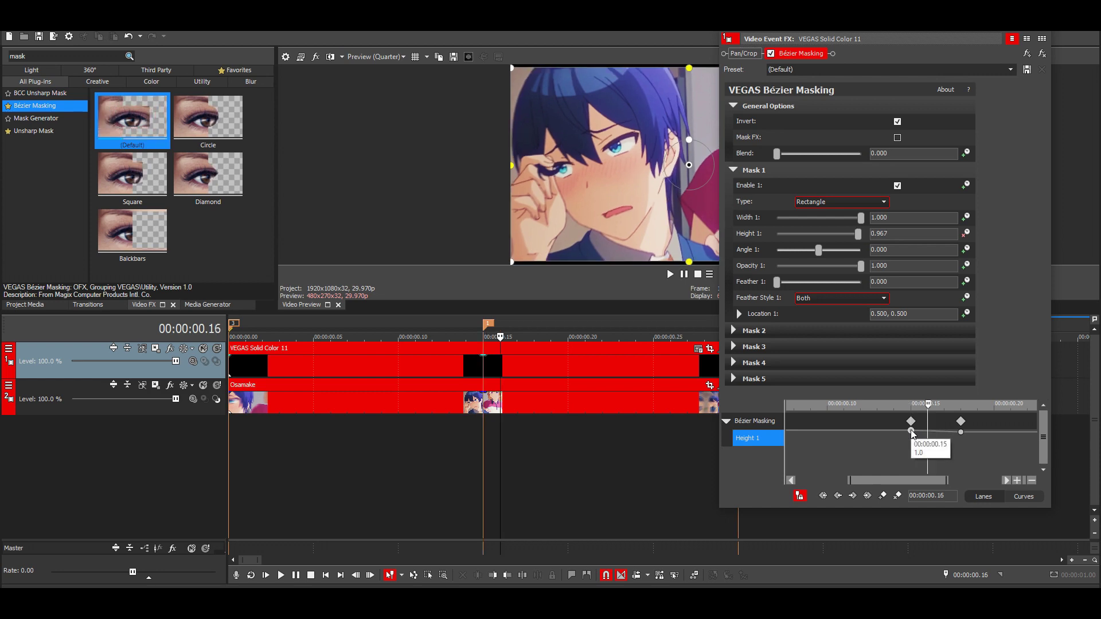
pyautogui.click(884, 496)
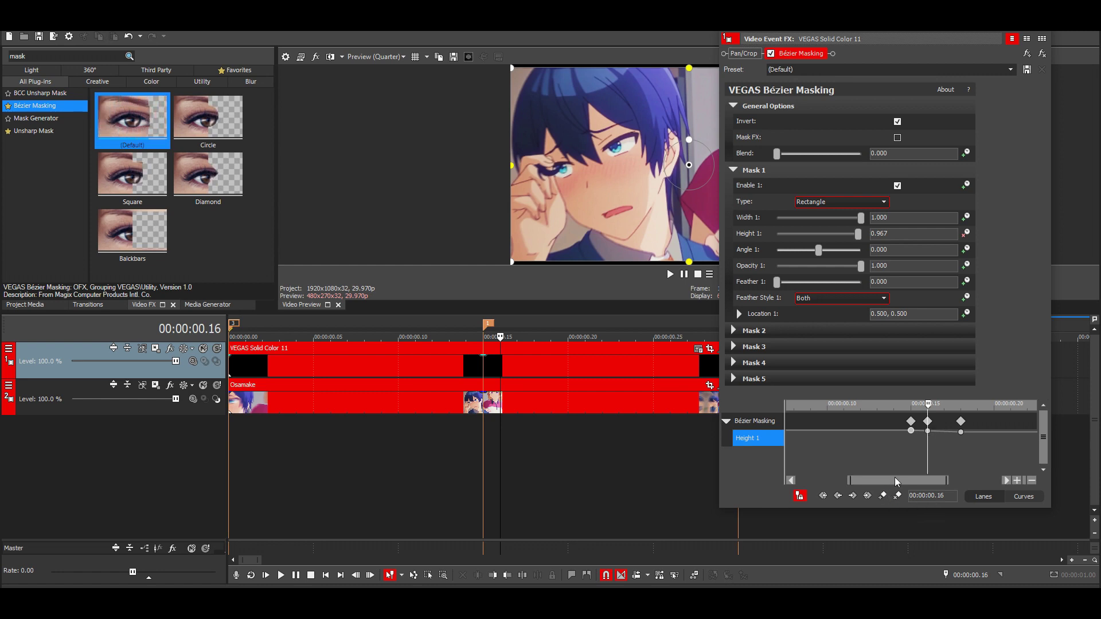
# Step: Give the 0.15 and 0.16 Height keyframes Slow Fade interpolation
pyautogui.click(912, 431)
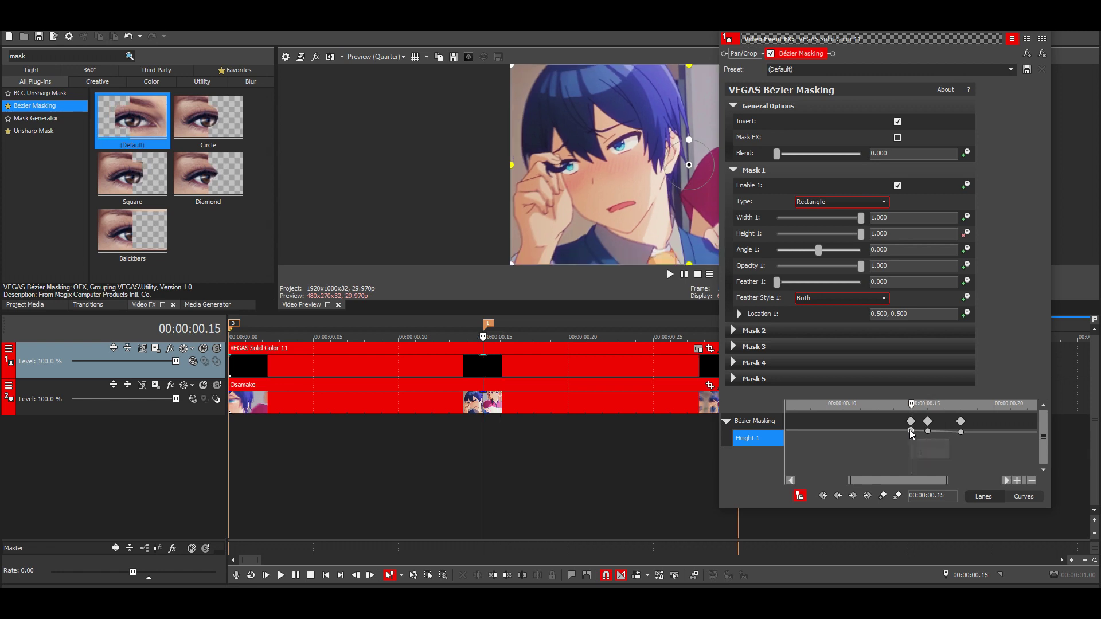
pyautogui.rightClick(912, 431)
pyautogui.click(958, 367)
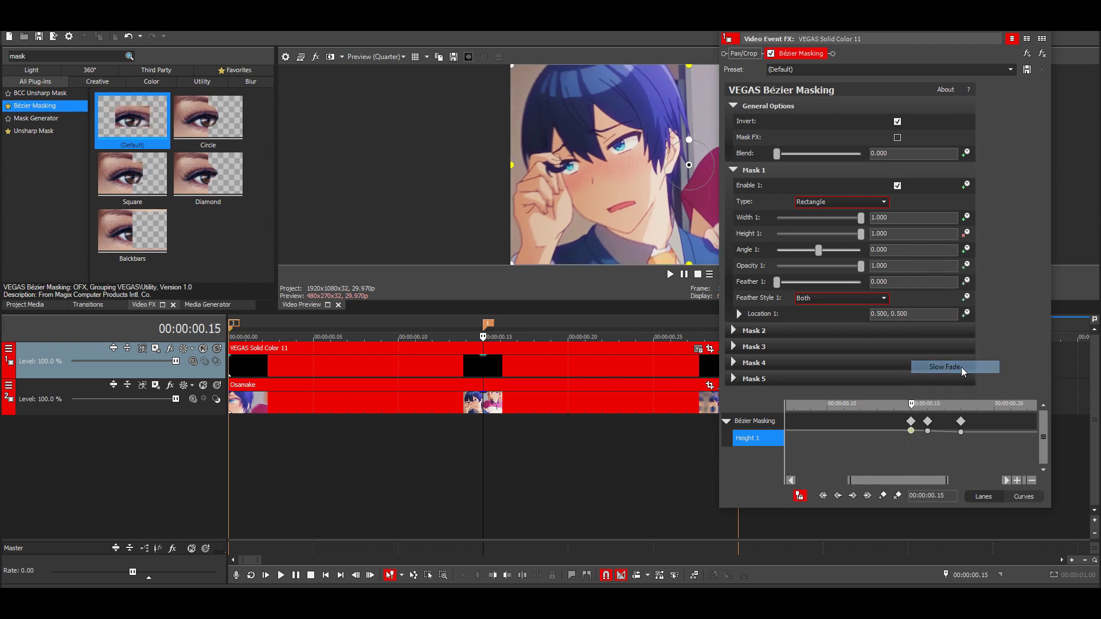
pyautogui.click(927, 431)
pyautogui.rightClick(928, 431)
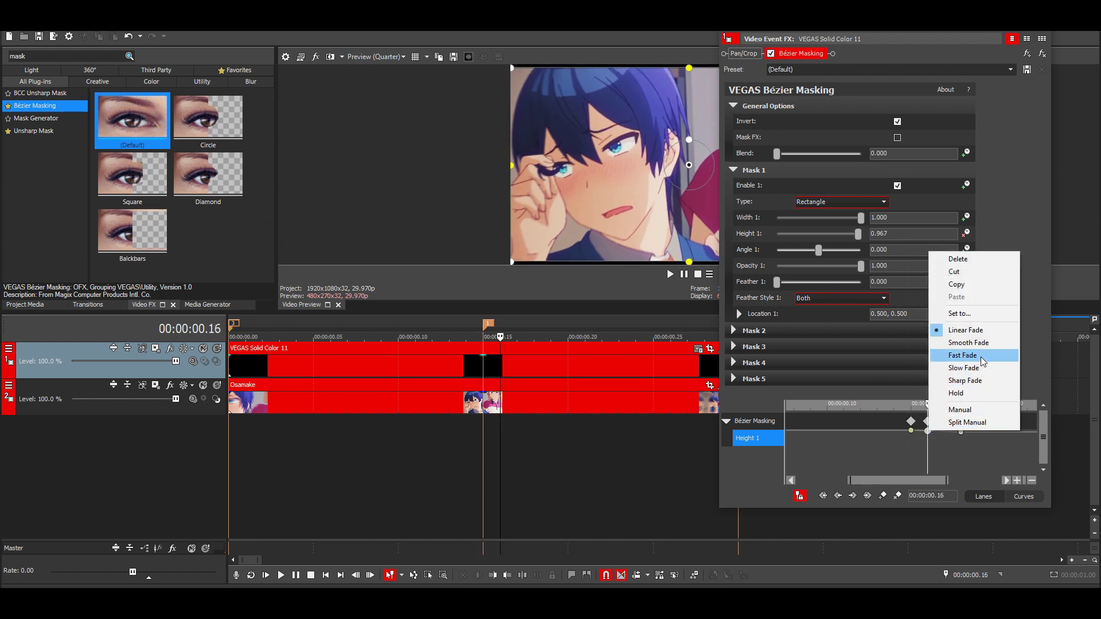
pyautogui.click(975, 367)
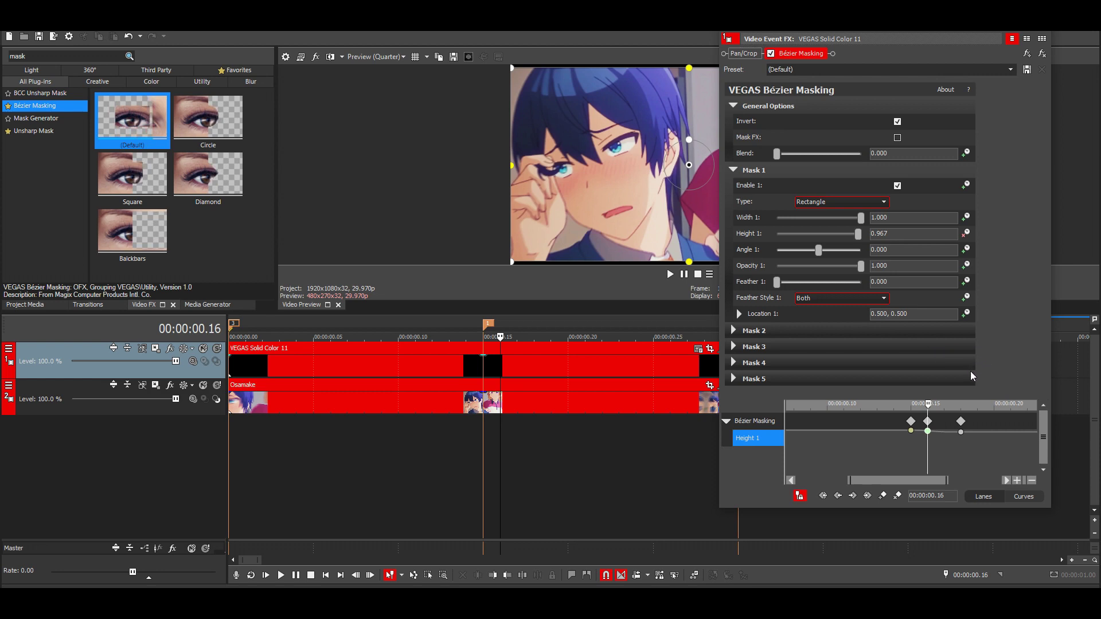
# Step: Move the full-height keyframe to 00:00:00.11 and the 0.967 keyframe to 00:00:00.15
pyautogui.press('Left')
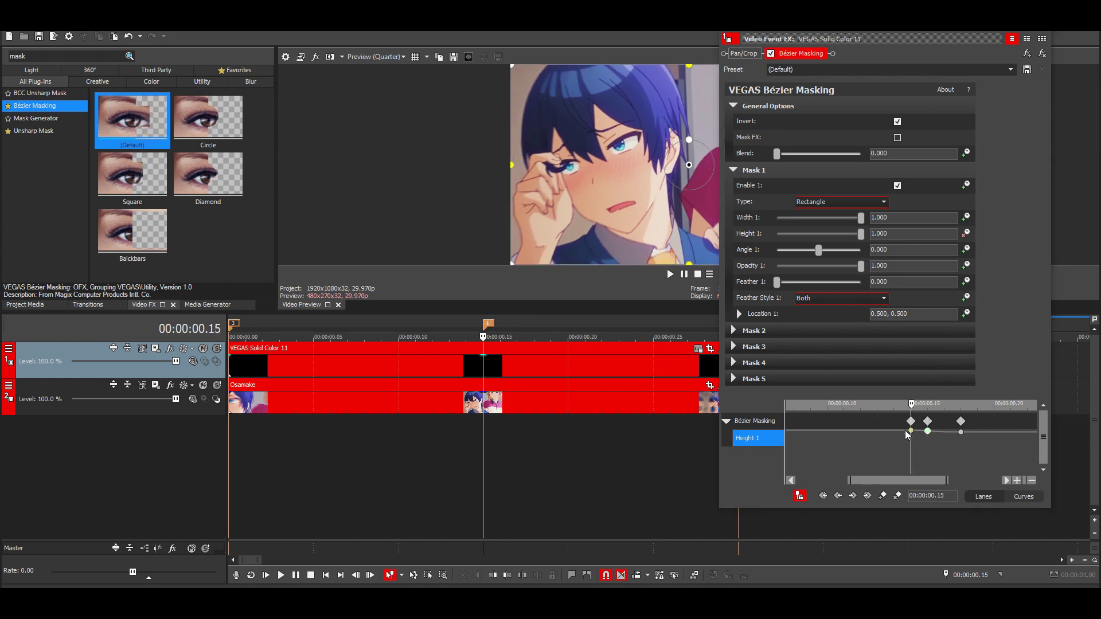
pyautogui.moveTo(911, 430); pyautogui.dragTo(843, 430)
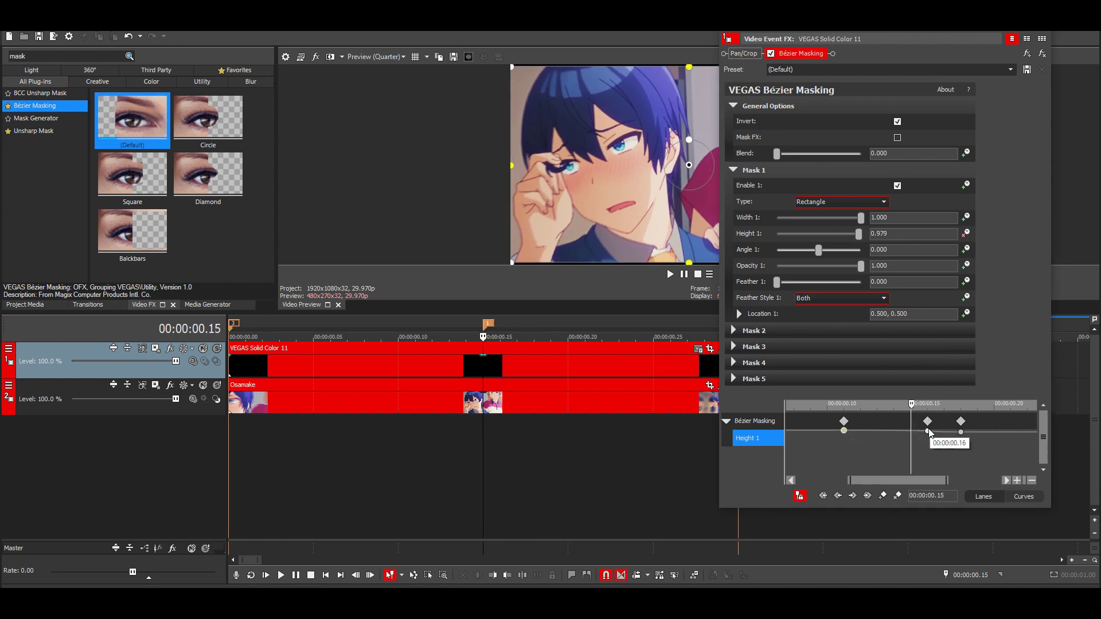
pyautogui.moveTo(927, 425); pyautogui.dragTo(911, 430)
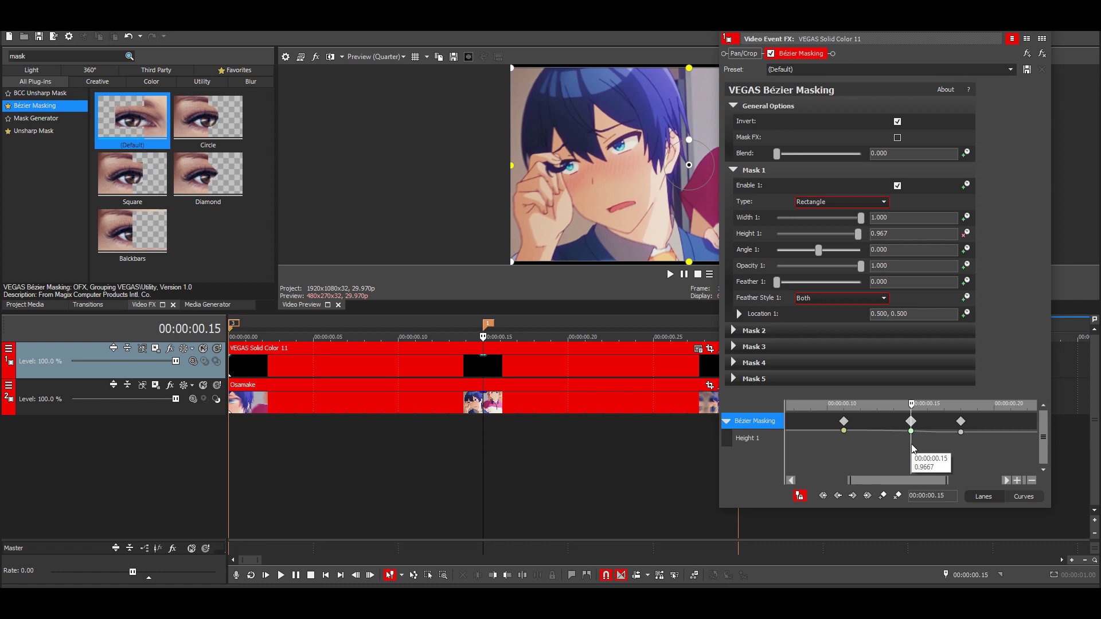
pyautogui.press('Left')
pyautogui.press('Left')
pyautogui.press('Left')
pyautogui.press('Left')
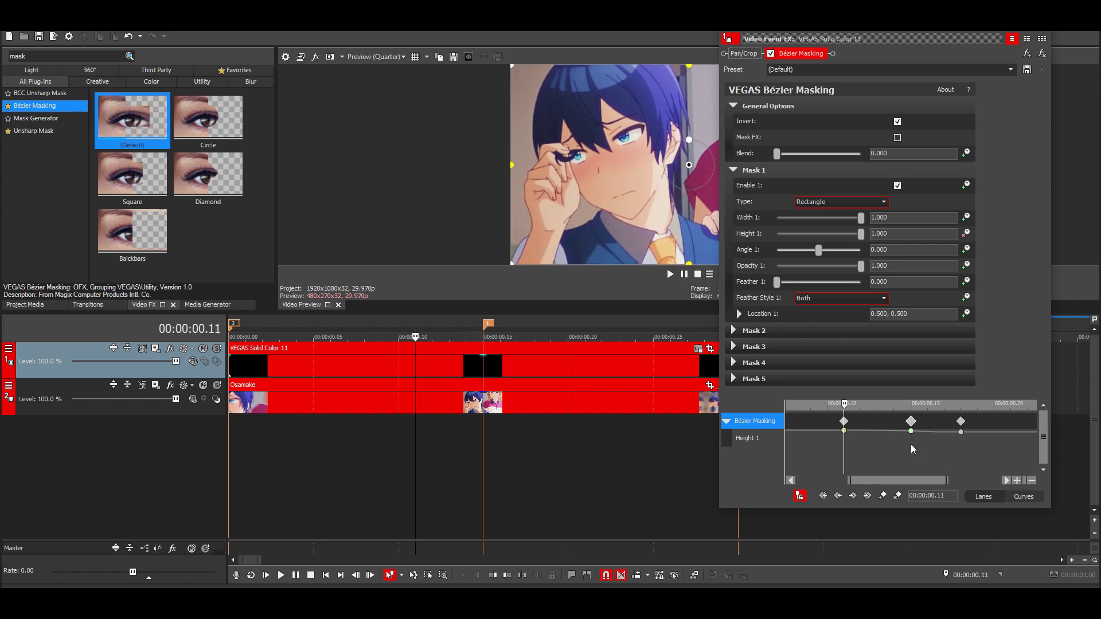
pyautogui.click(844, 431)
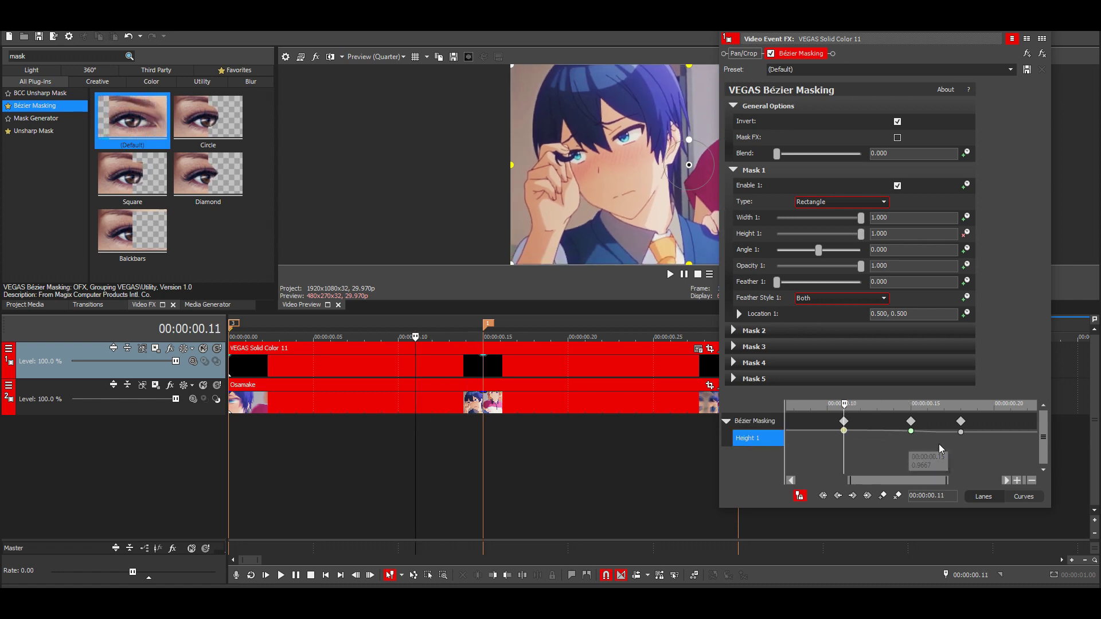
# Step: Move the 0.900 Height keyframe from frame 18 to 00:00:00.26
pyautogui.scroll(-3, 660, 400)
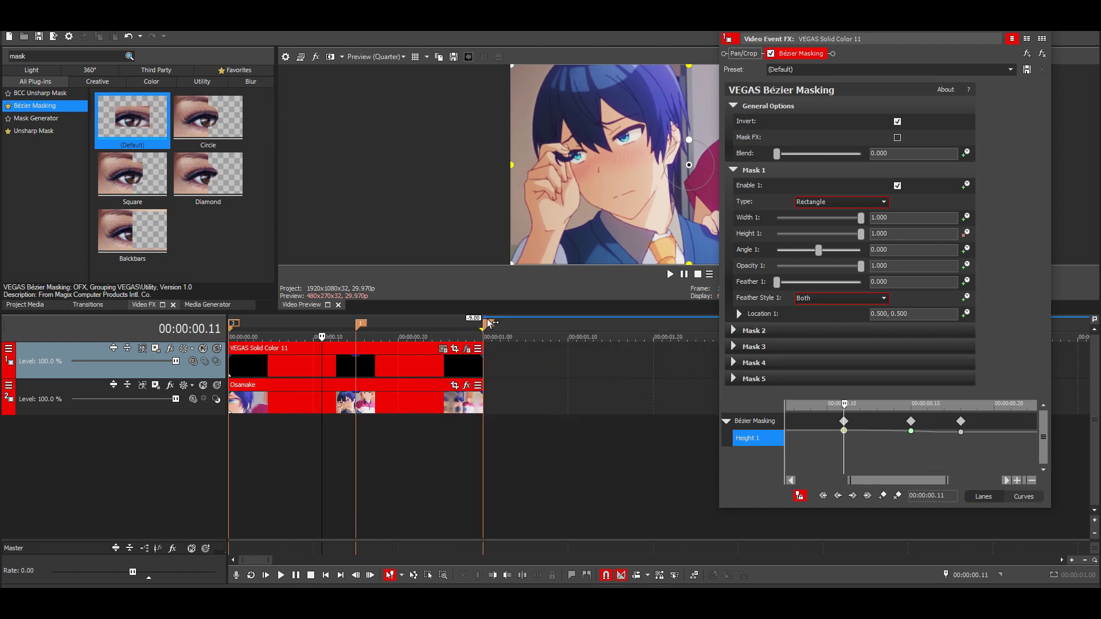
pyautogui.press('End')
pyautogui.scroll(1, 578, 387)
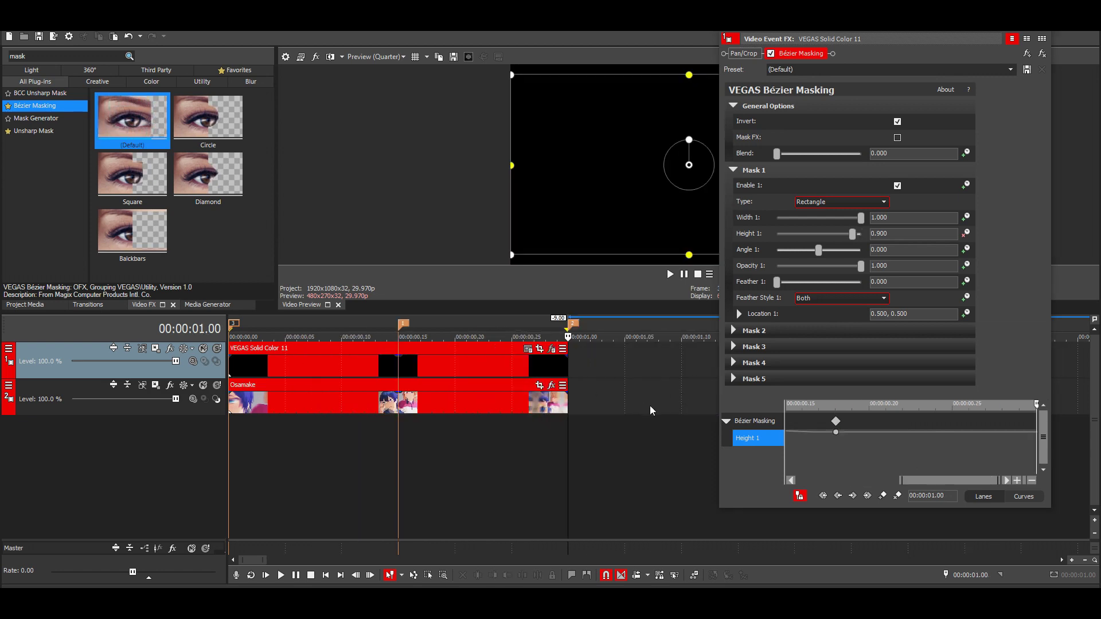
pyautogui.press('Left')
pyautogui.press('Left')
pyautogui.press('Left')
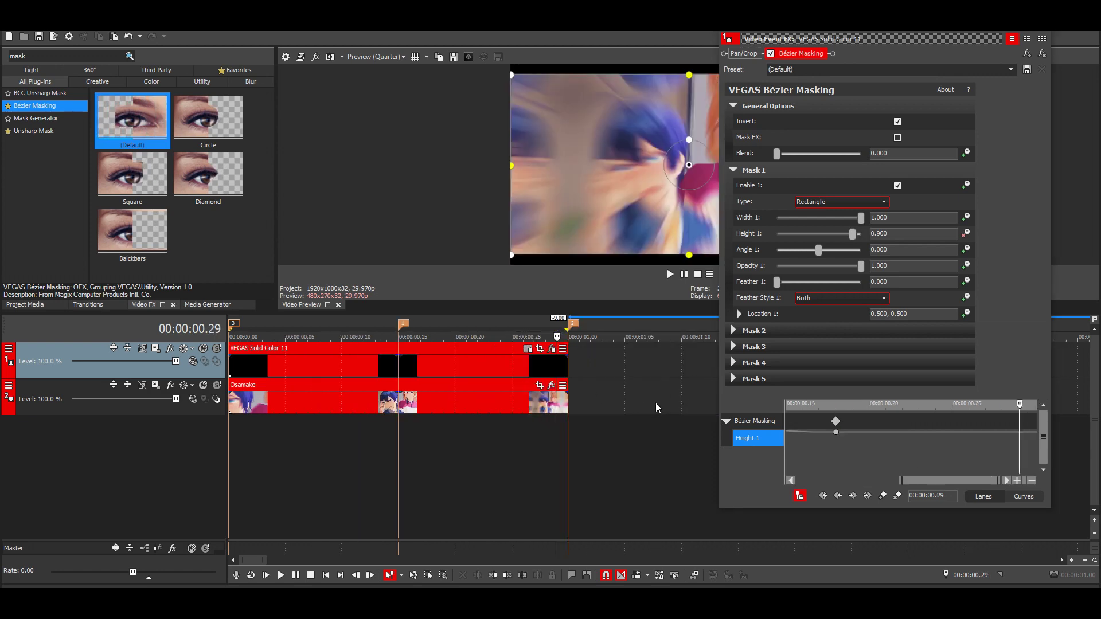
pyautogui.press('Right')
pyautogui.press('Right')
pyautogui.press('Left')
pyautogui.scroll(-2, 881, 430)
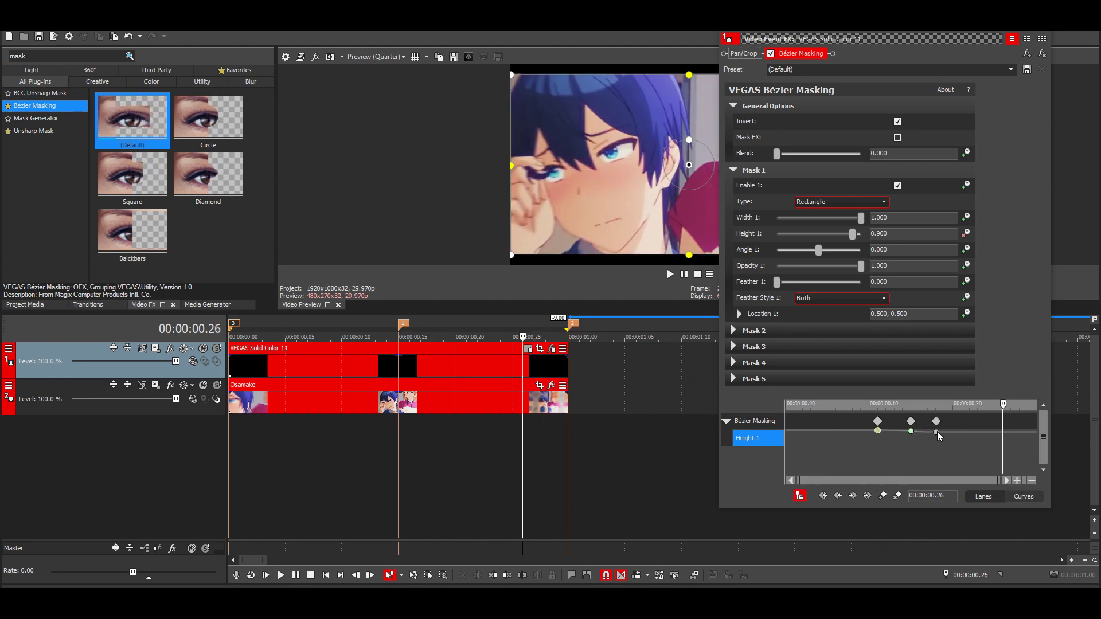
pyautogui.moveTo(937, 431); pyautogui.dragTo(1003, 431)
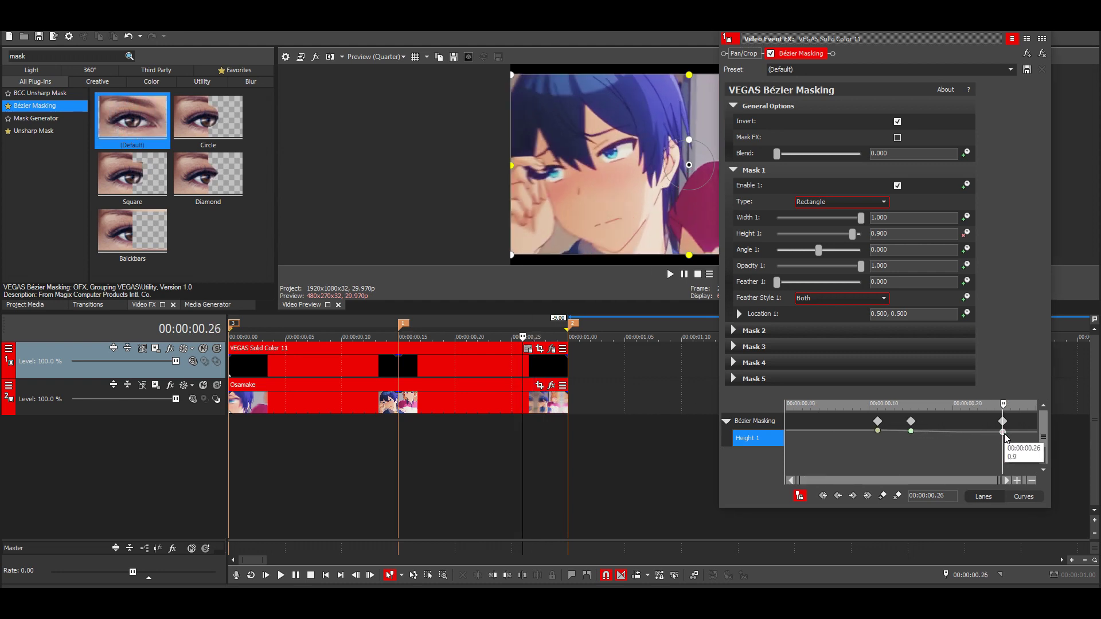
pyautogui.click(1042, 53)
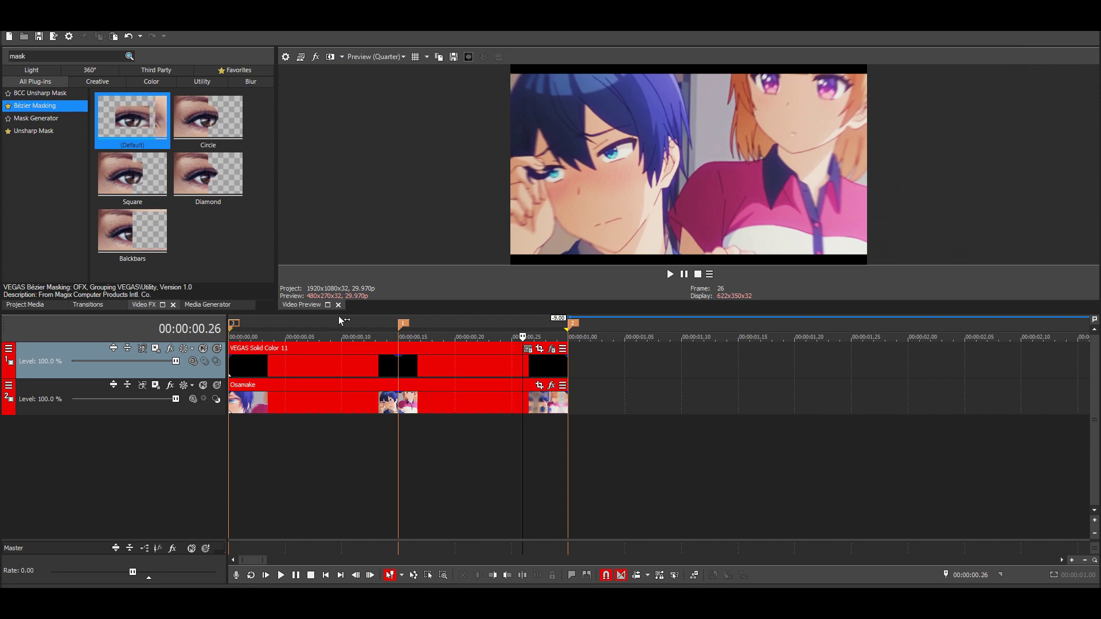
pyautogui.press('space')
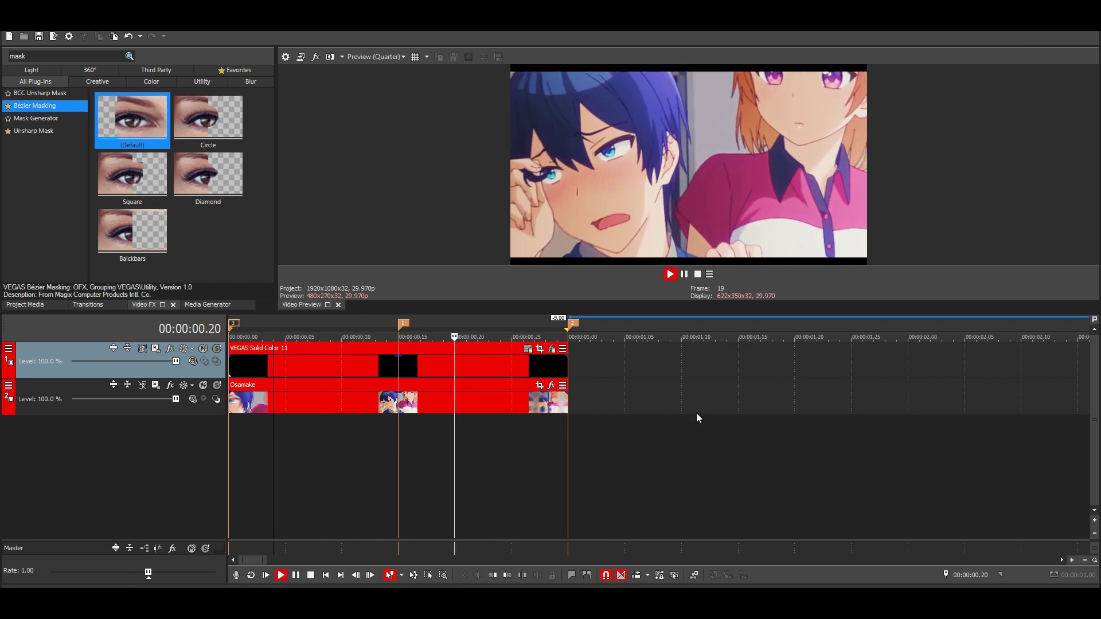
pyautogui.press('space')
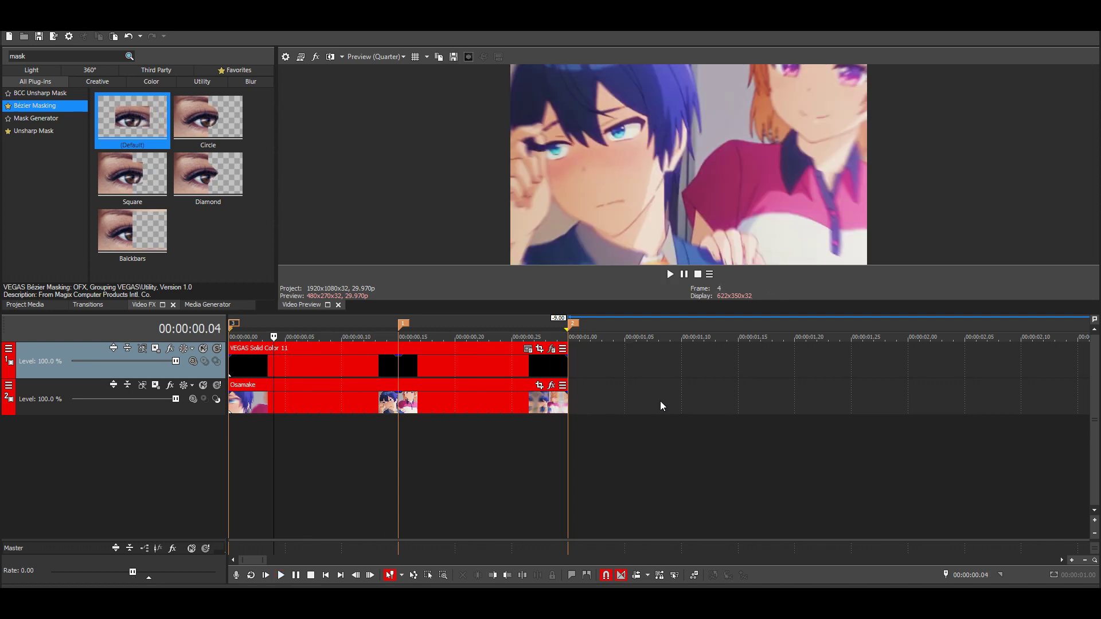
pyautogui.click(534, 362)
pyautogui.click(552, 348)
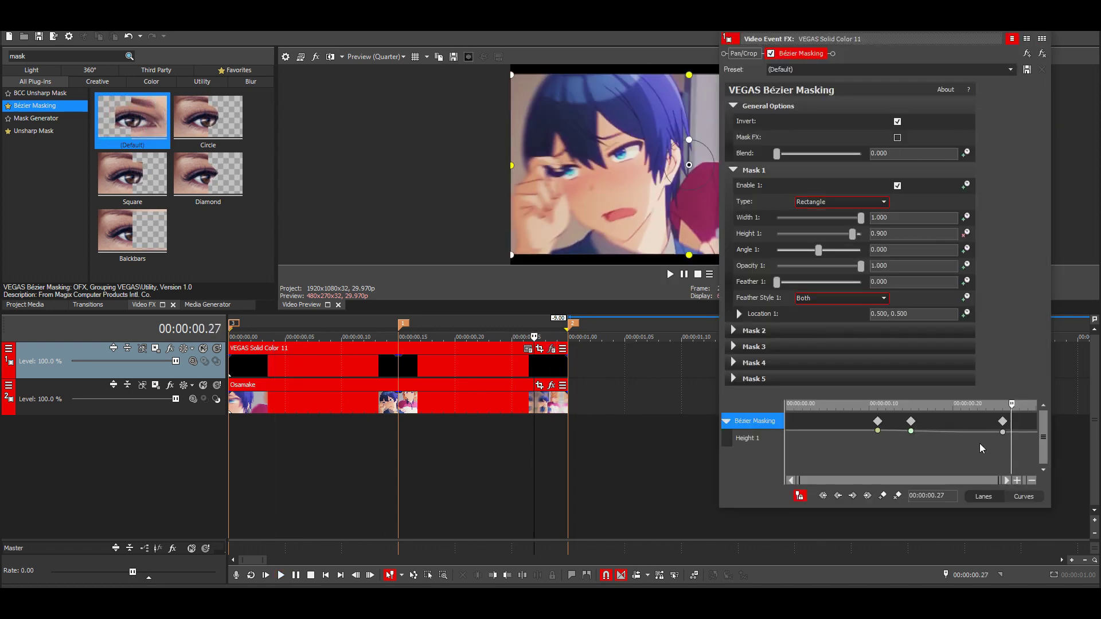
pyautogui.click(1047, 33)
# Step: Check bar heights at frames 12, 15, 25 and 29, then close the Video Event FX window
pyautogui.click(551, 349)
pyautogui.moveTo(981, 383); pyautogui.dragTo(982, 296)
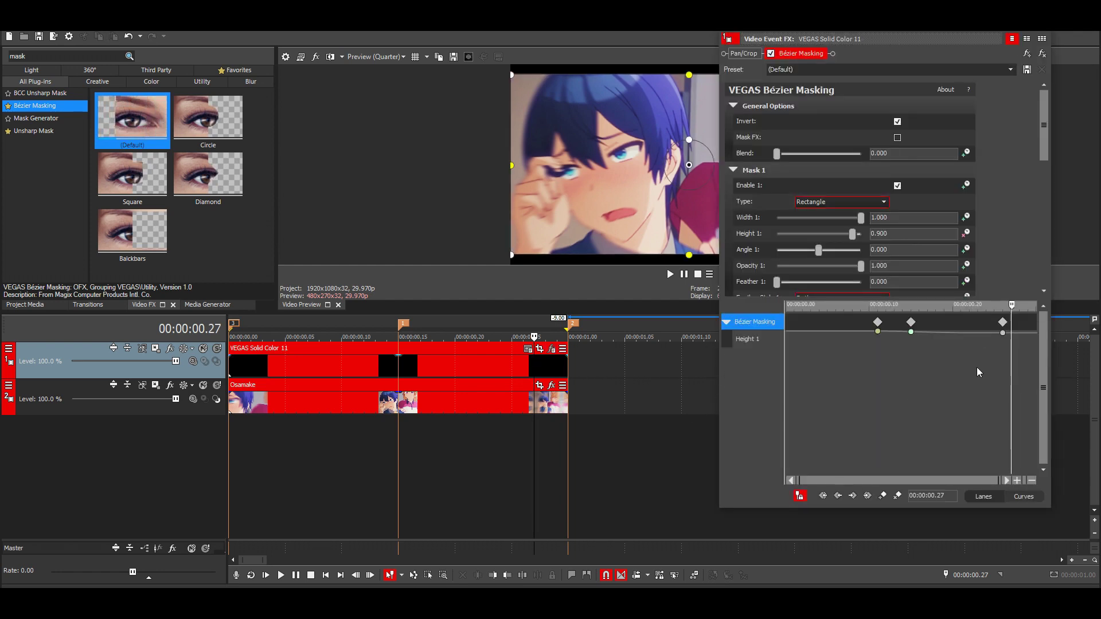
pyautogui.click(883, 360)
pyautogui.moveTo(895, 357); pyautogui.dragTo(912, 356)
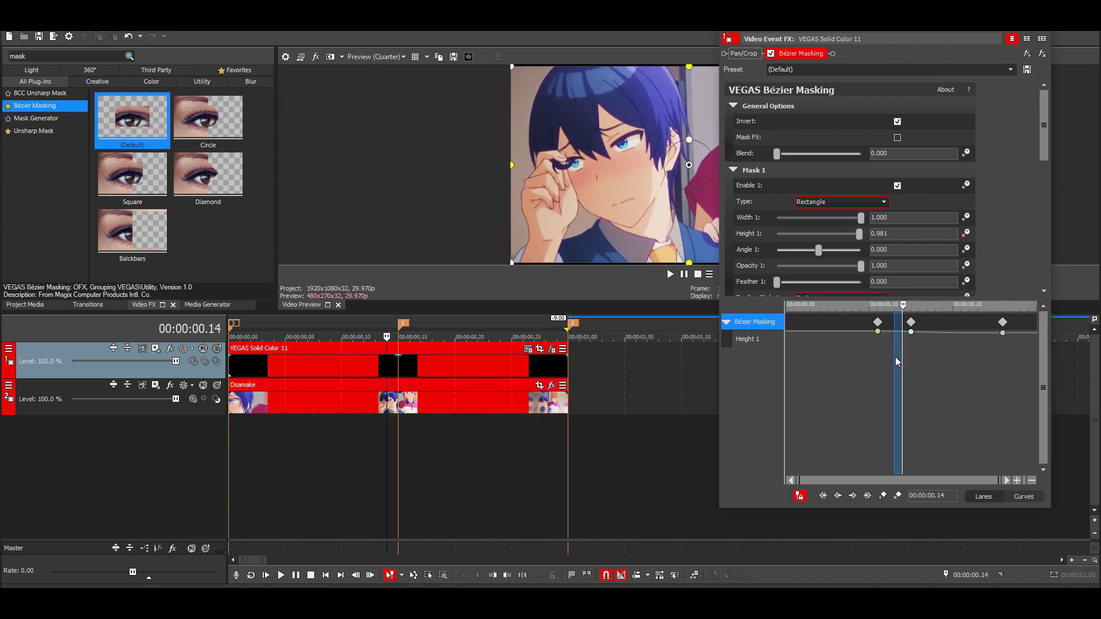
pyautogui.click(885, 359)
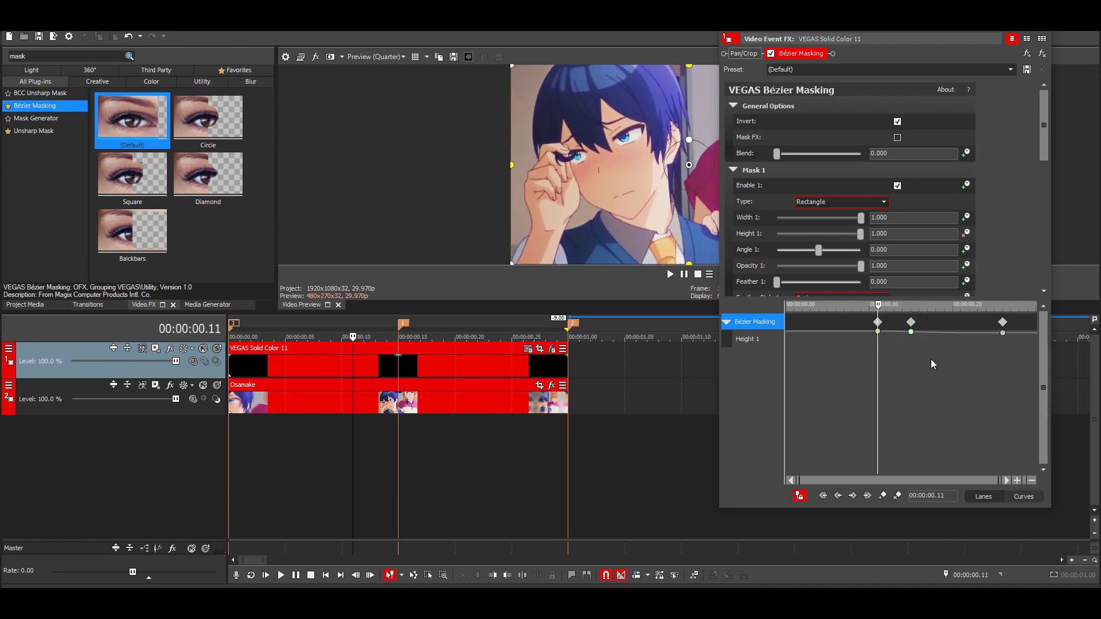
pyautogui.click(996, 353)
pyautogui.moveTo(998, 353); pyautogui.dragTo(1033, 349)
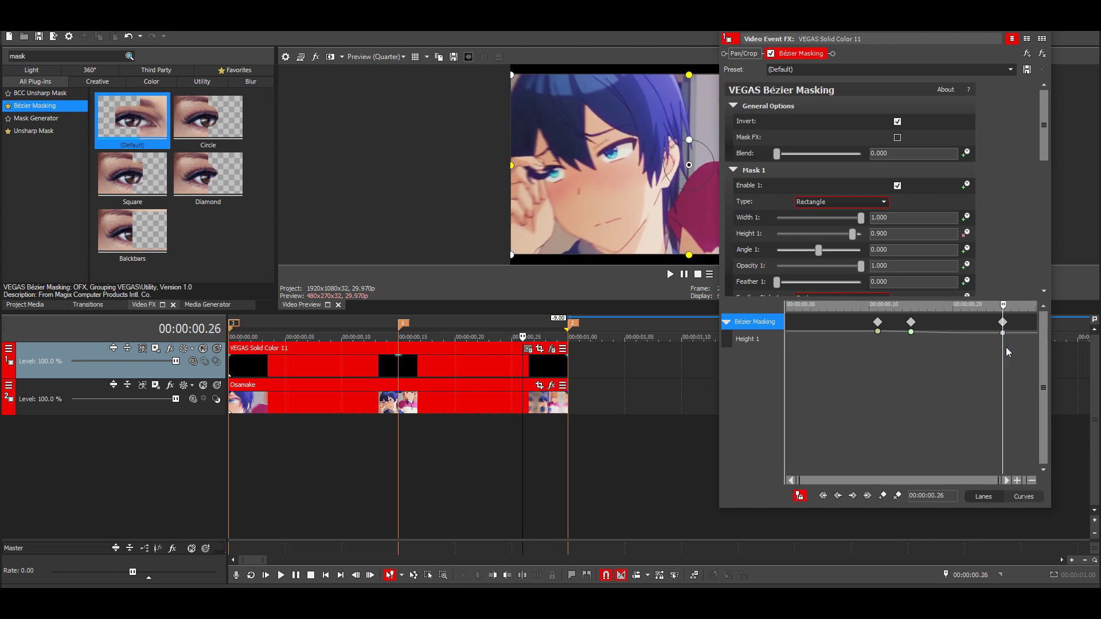
pyautogui.click(1014, 347)
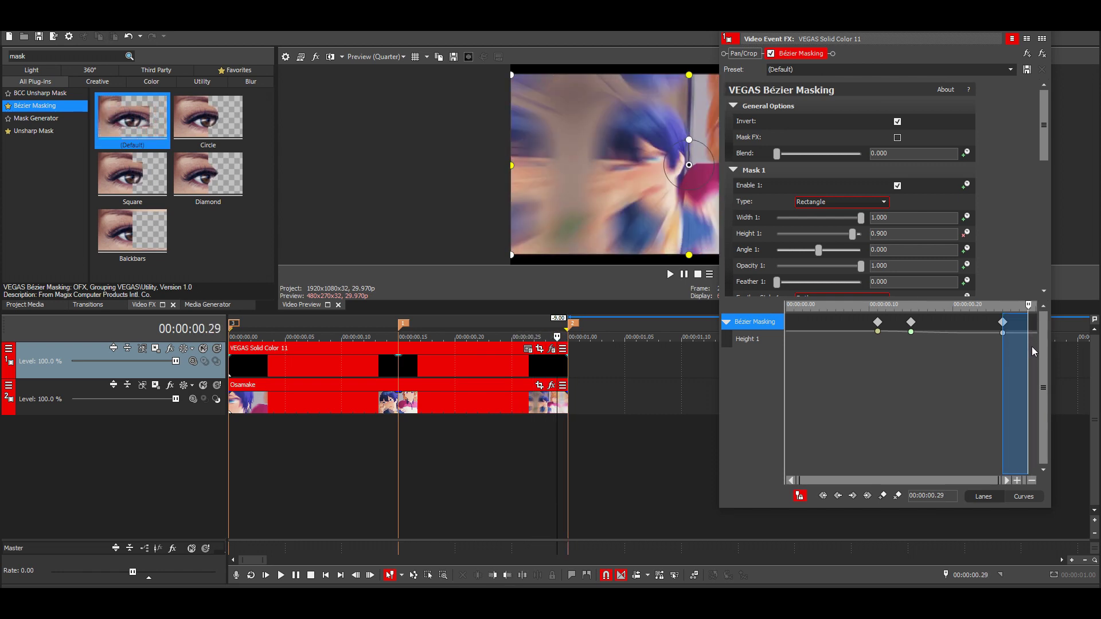
pyautogui.hotkey('alt', 'F4')
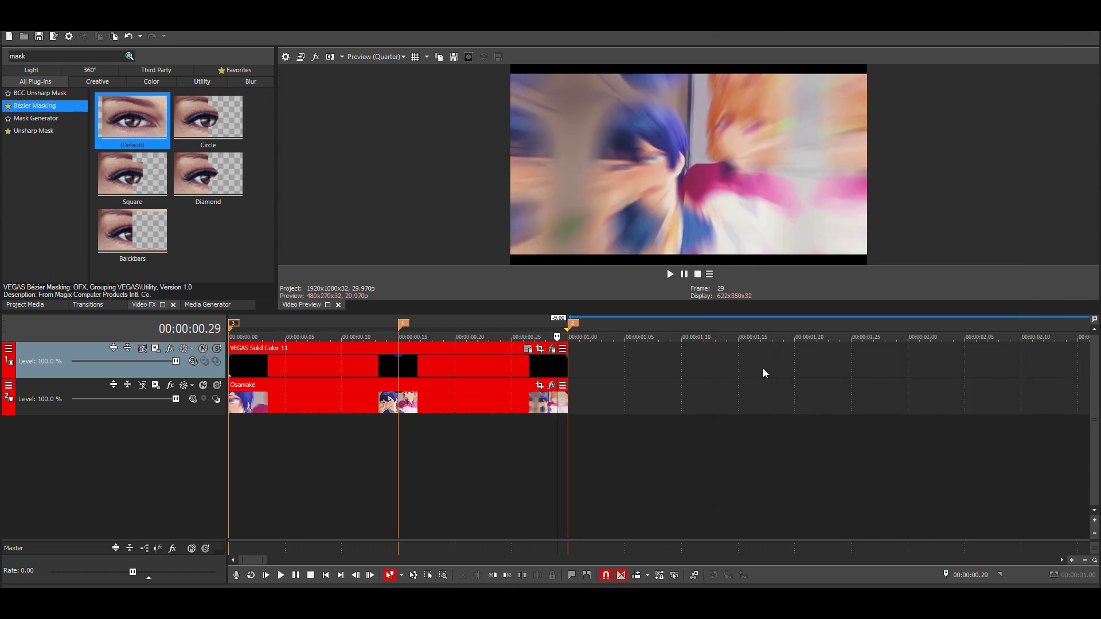
# Step: Duplicate the Osamake clip after itself and extend the black solid to cover both
pyautogui.scroll(-2, 478, 417)
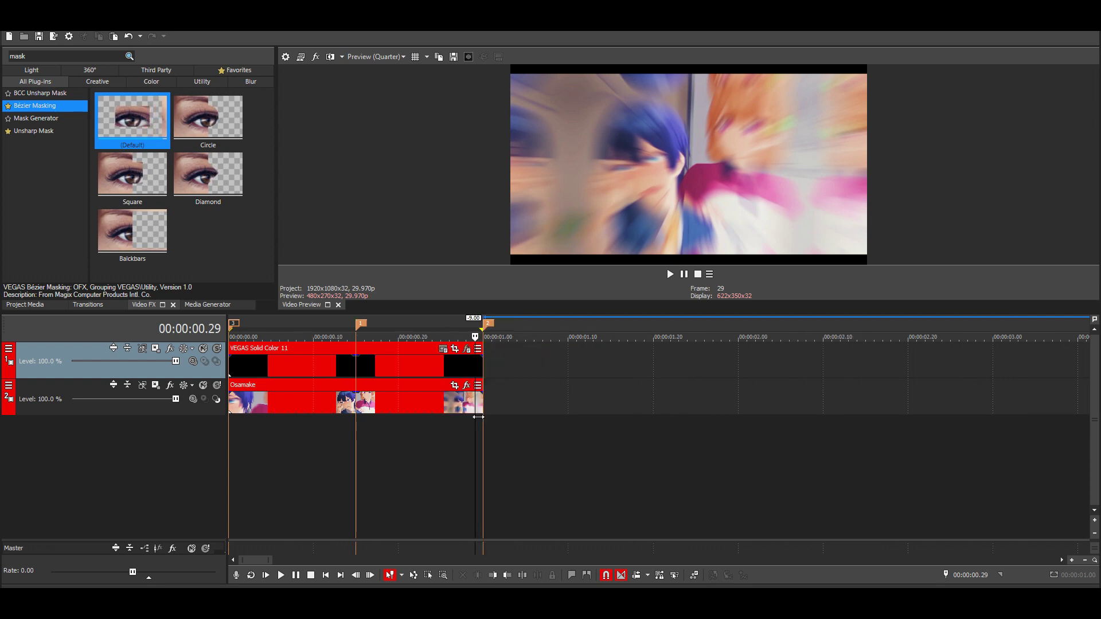
pyautogui.moveTo(424, 402); pyautogui.dragTo(642, 398)
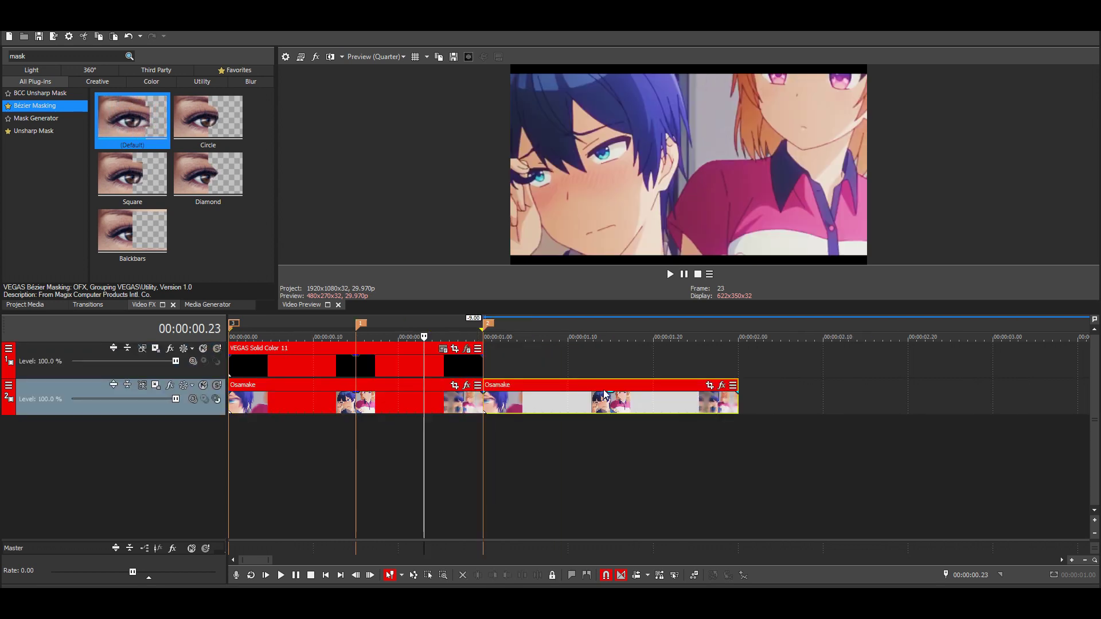
pyautogui.moveTo(483, 367); pyautogui.dragTo(738, 371)
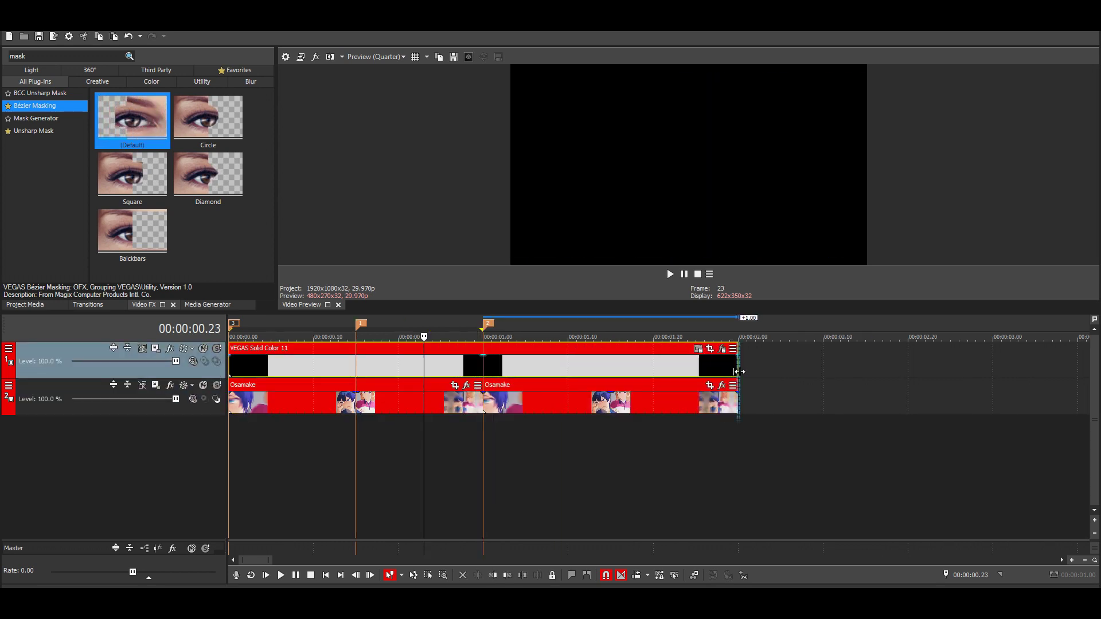
# Step: Reopen the black solid's Bézier Masking settings with the Height 1 keyframes showing
pyautogui.click(484, 368)
pyautogui.click(722, 349)
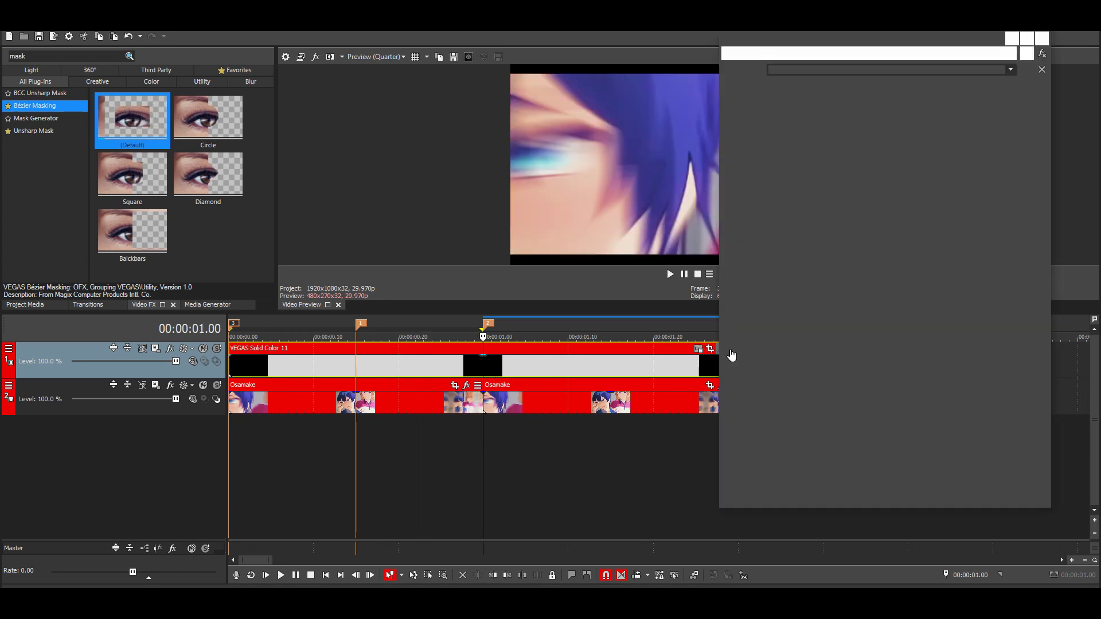
pyautogui.click(894, 432)
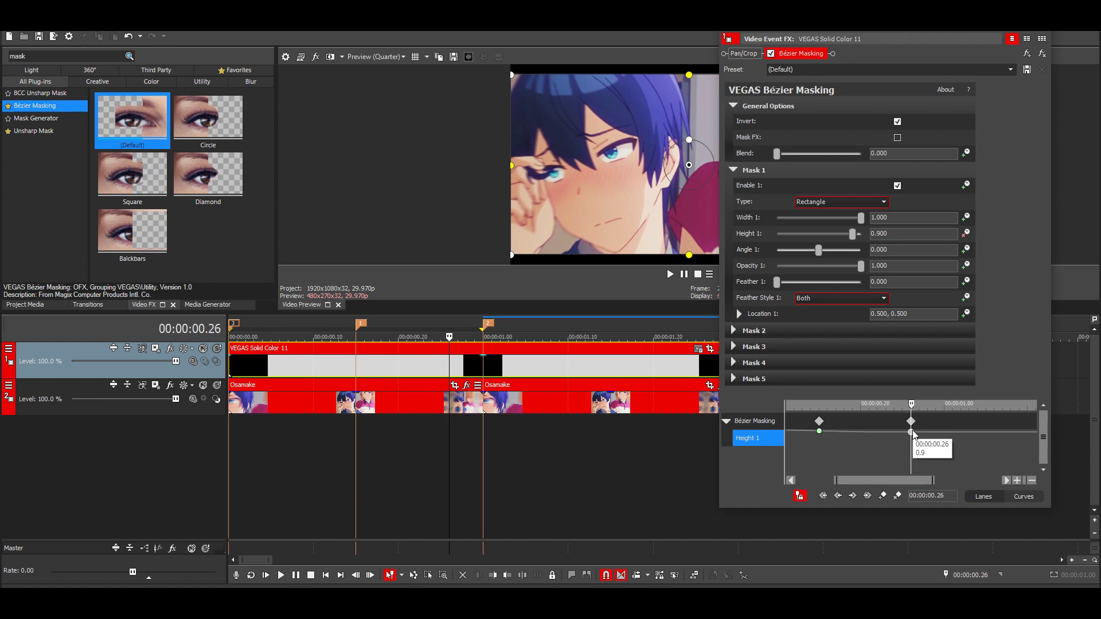
# Step: Set the mask height to 1.000 at 0.29 s, creating a keyframe
pyautogui.press('Right')
pyautogui.press('Right')
pyautogui.press('Right')
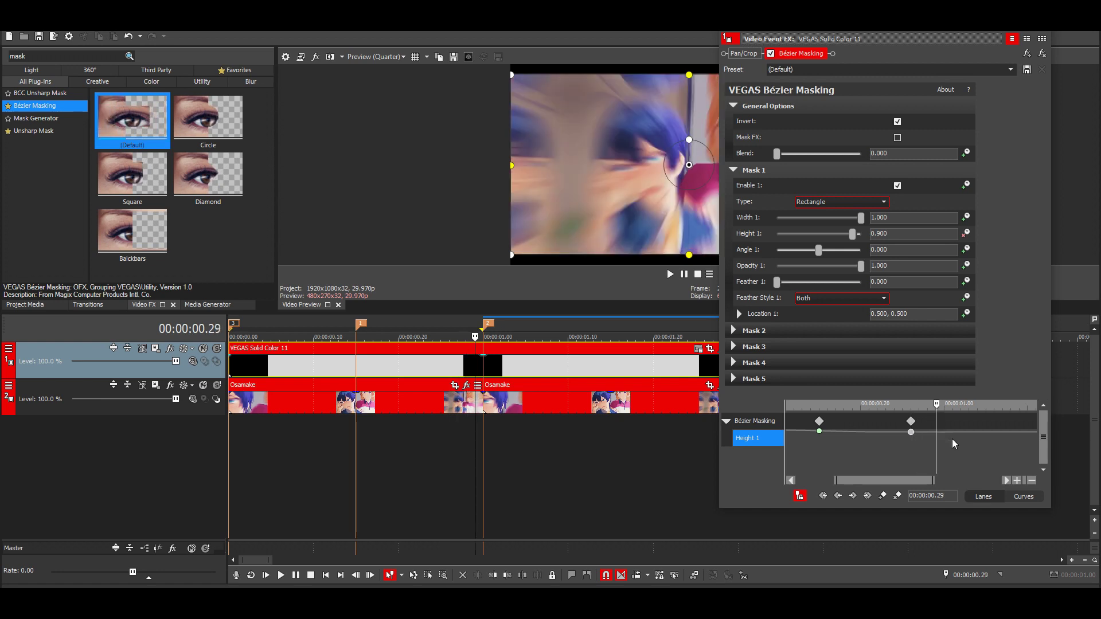
pyautogui.moveTo(897, 233); pyautogui.dragTo(831, 242)
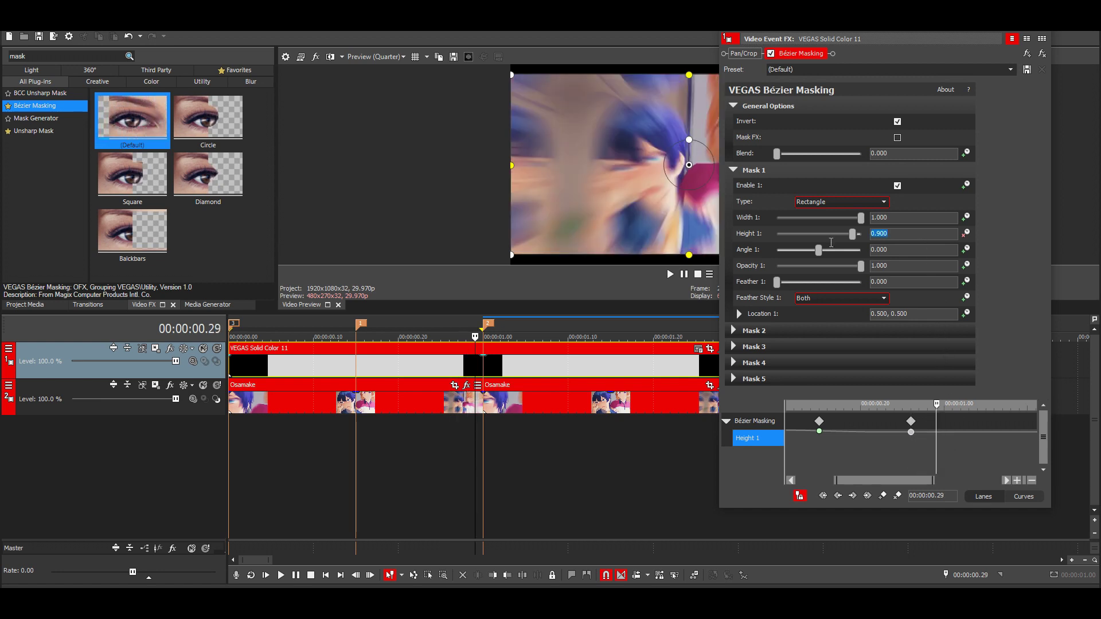
pyautogui.write('1')
pyautogui.press('Return')
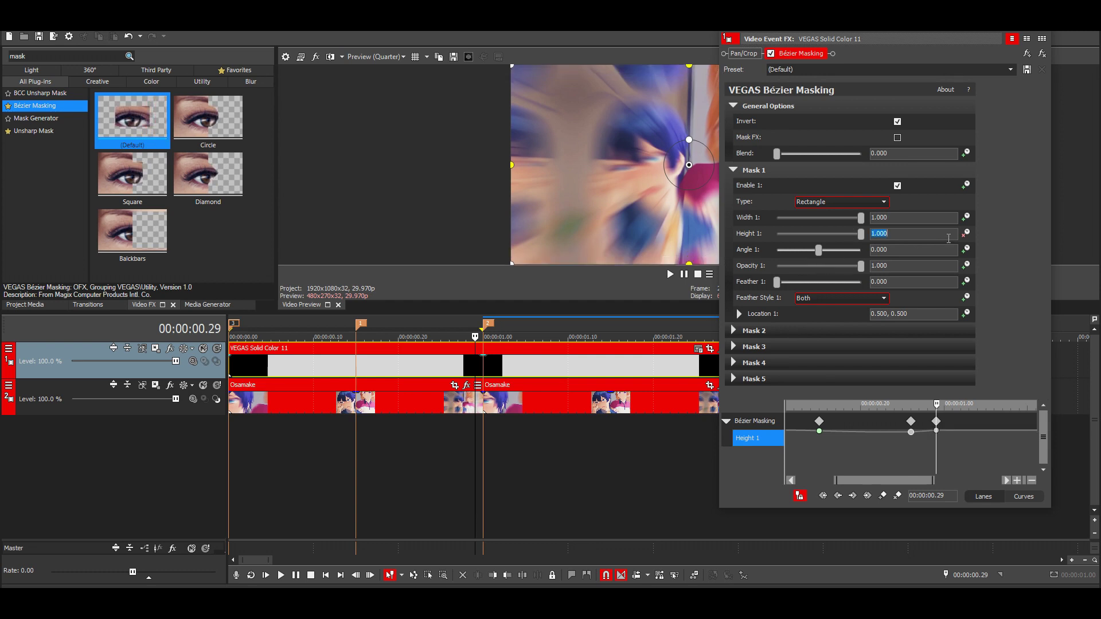
# Step: Add a Height keyframe at 0.27 s
pyautogui.click(911, 432)
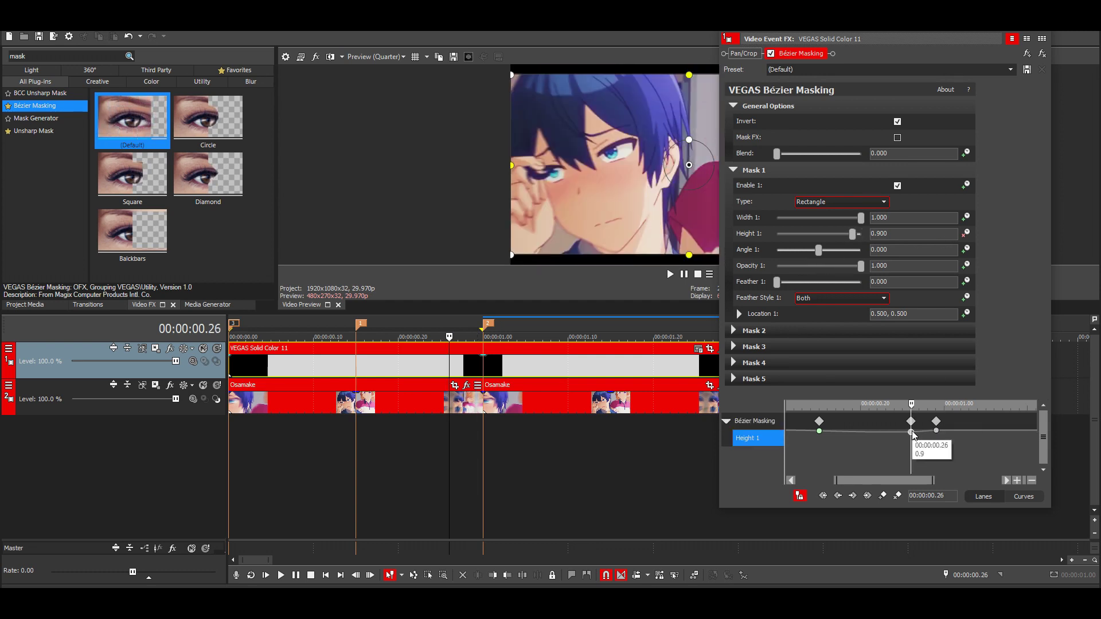
pyautogui.scroll(2, 934, 458)
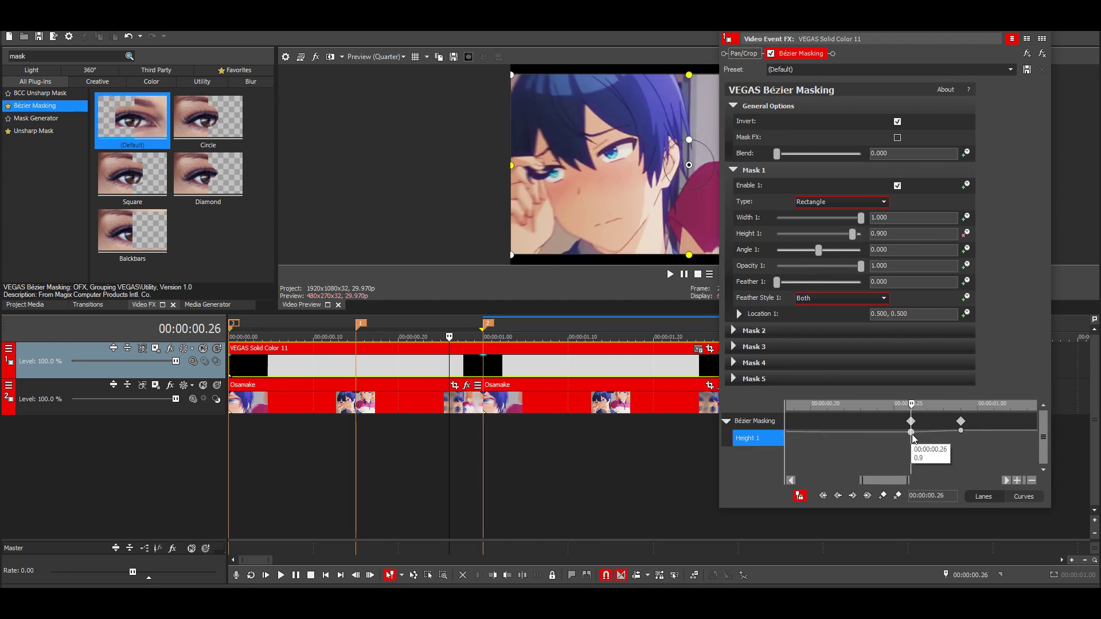
pyautogui.press('Right')
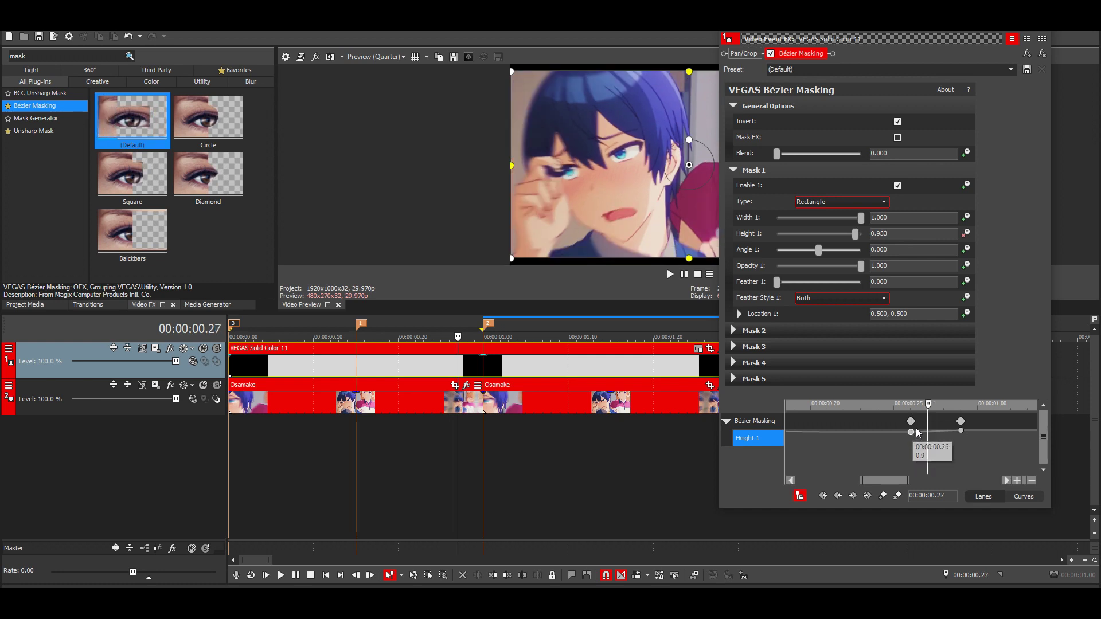
pyautogui.click(883, 496)
# Step: Change the interpolation of the 0.26 s and 0.27 s Height keyframes
pyautogui.scroll(3, 895, 447)
pyautogui.click(878, 431)
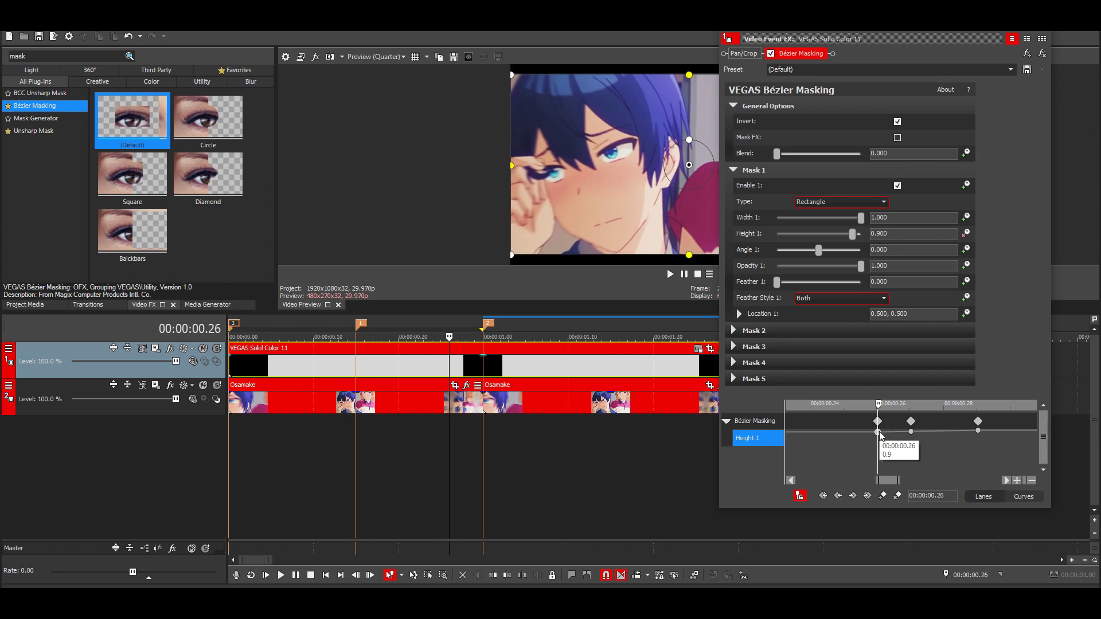
pyautogui.rightClick(878, 431)
pyautogui.click(897, 381)
pyautogui.click(911, 431)
pyautogui.rightClick(911, 431)
pyautogui.click(969, 358)
# Step: Move the 0.27 s Height keyframe to the one-second marker
pyautogui.scroll(-2, 922, 449)
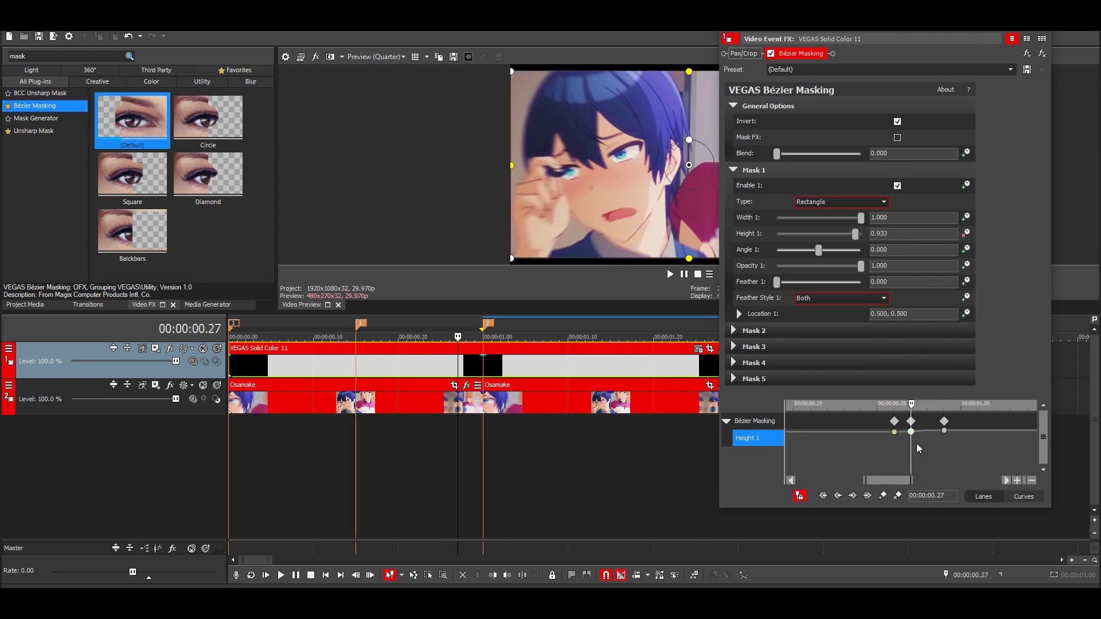
pyautogui.click(486, 324)
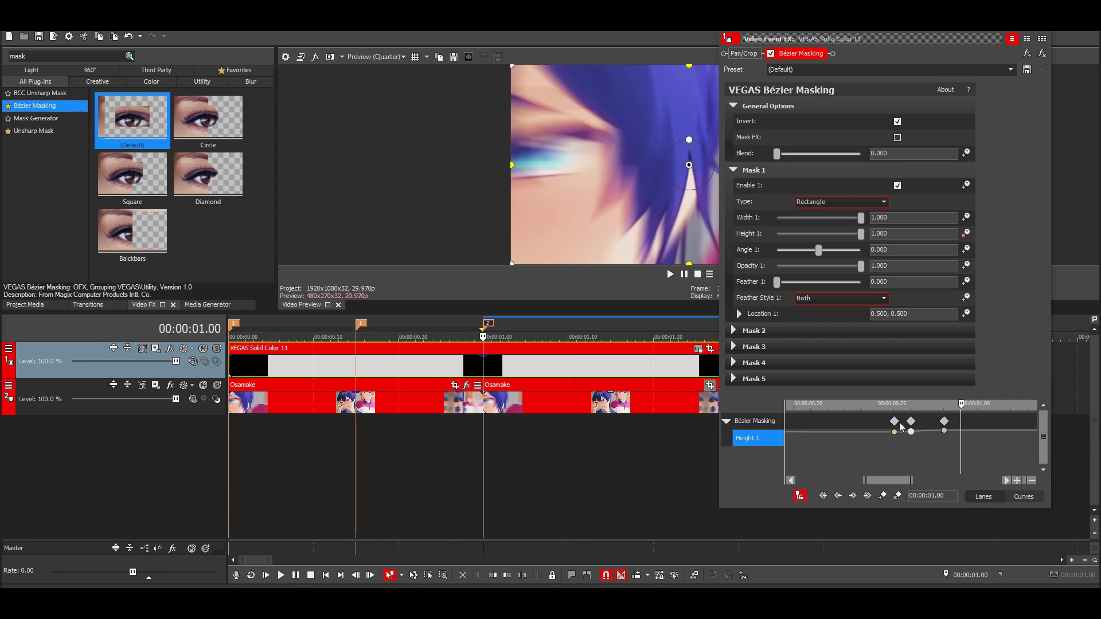
pyautogui.moveTo(912, 431); pyautogui.dragTo(961, 431)
pyautogui.scroll(-2, 961, 436)
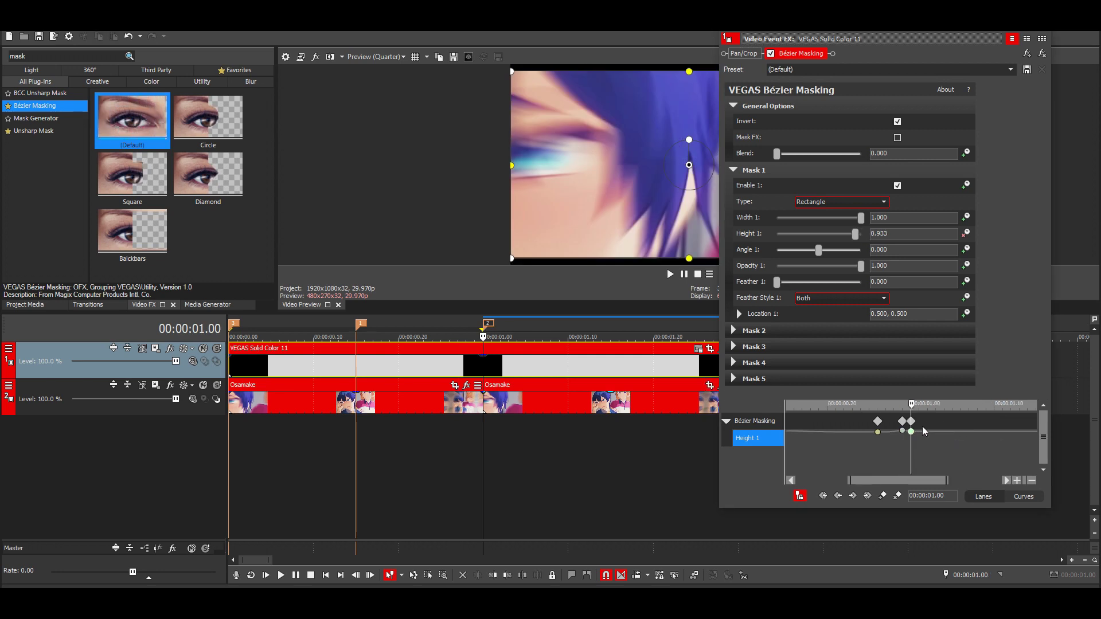
pyautogui.scroll(-2, 518, 343)
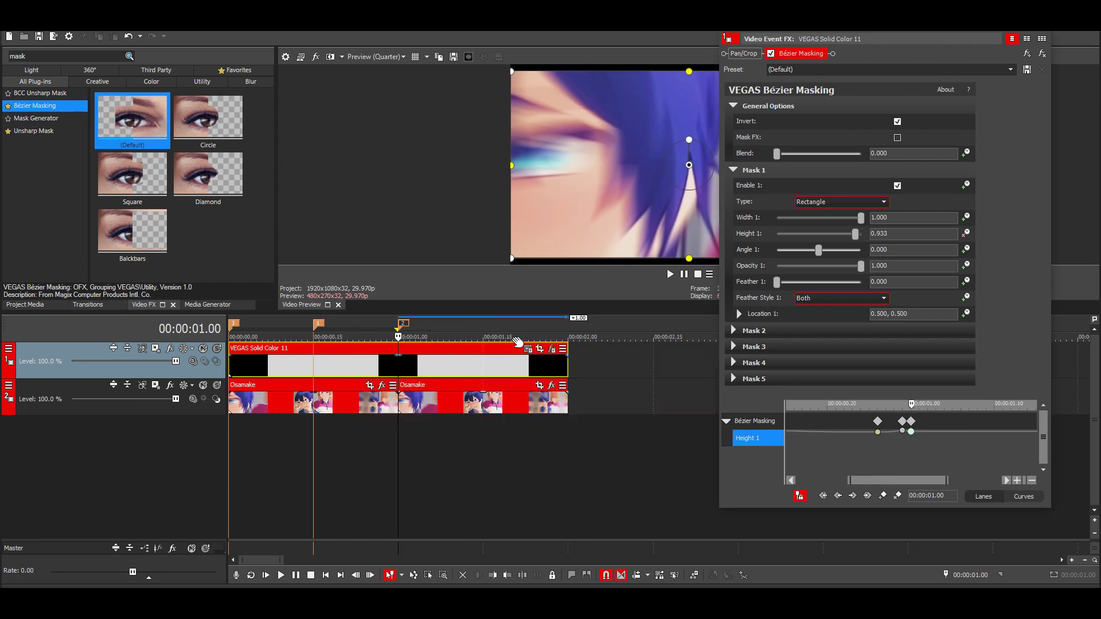
# Step: Add a marker at 00:00:01.15
pyautogui.click(485, 327)
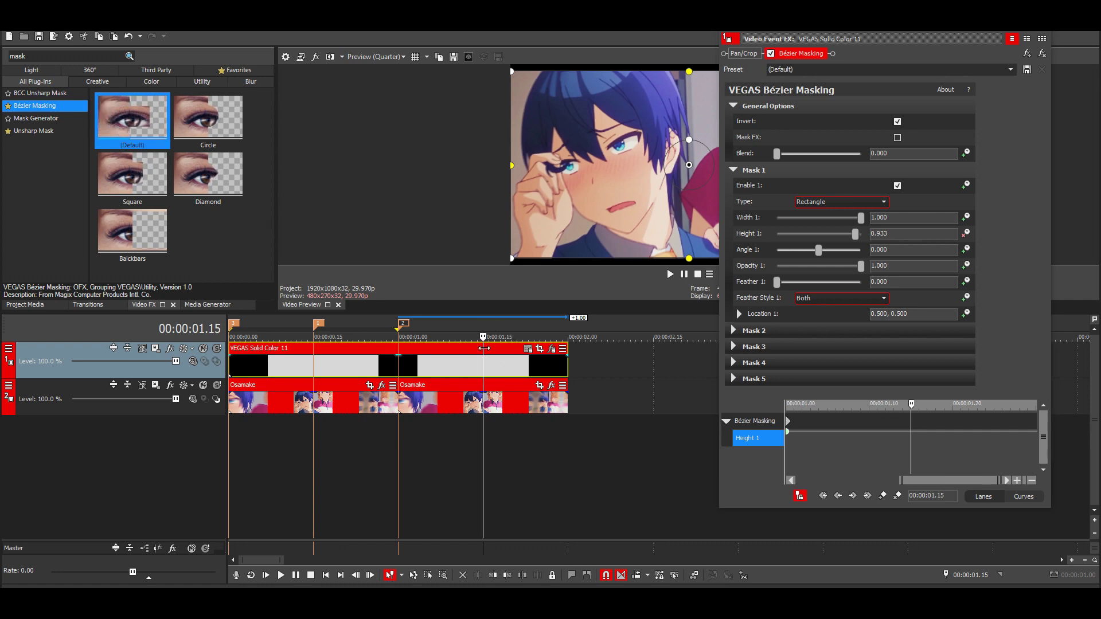
pyautogui.press('m')
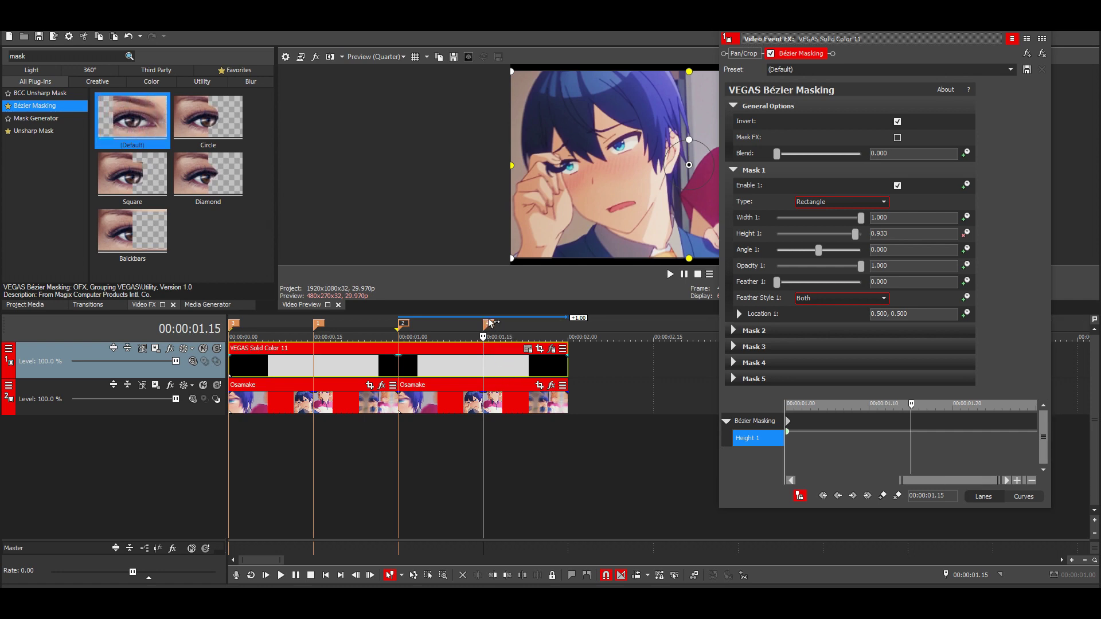
pyautogui.scroll(-3, 913, 444)
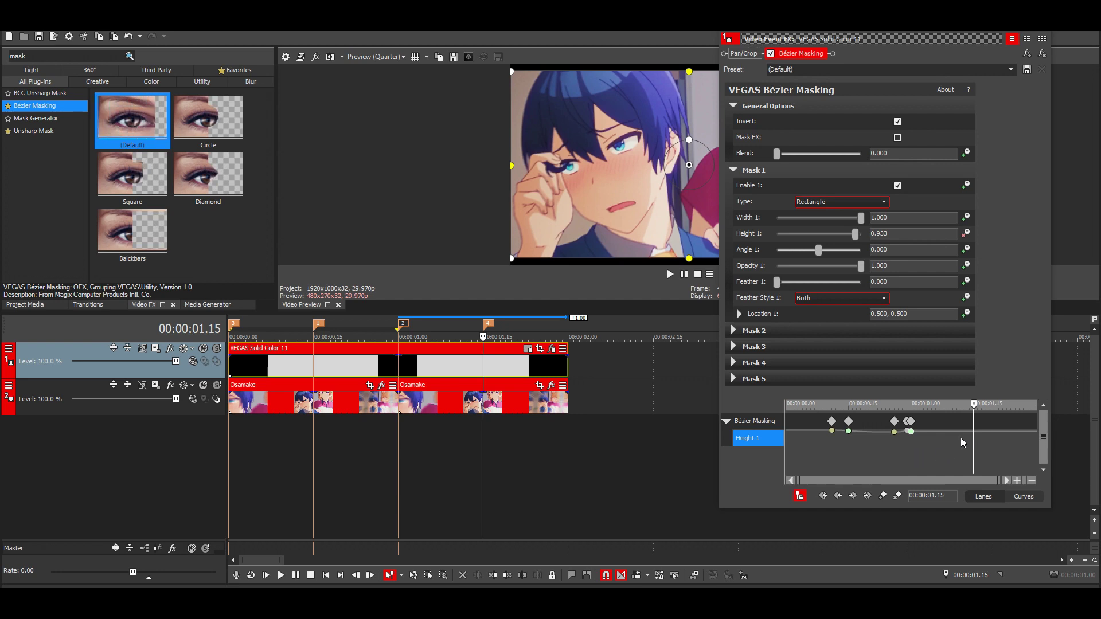
# Step: Move the last mask Height keyframe to 1.11 s
pyautogui.click(961, 439)
pyautogui.click(908, 432)
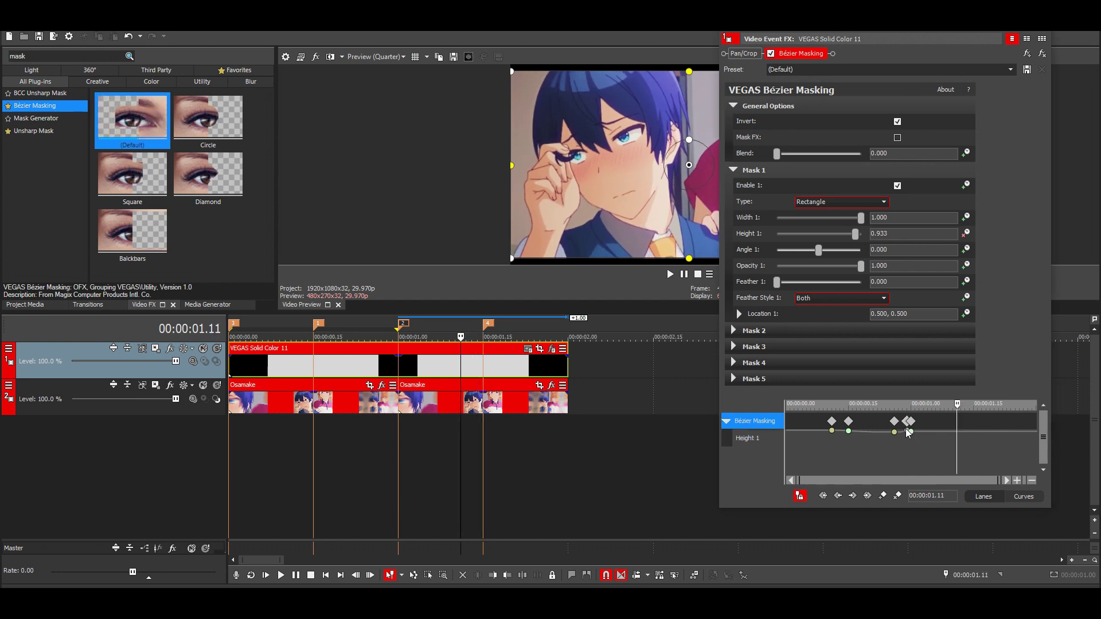
pyautogui.moveTo(907, 432); pyautogui.dragTo(956, 431)
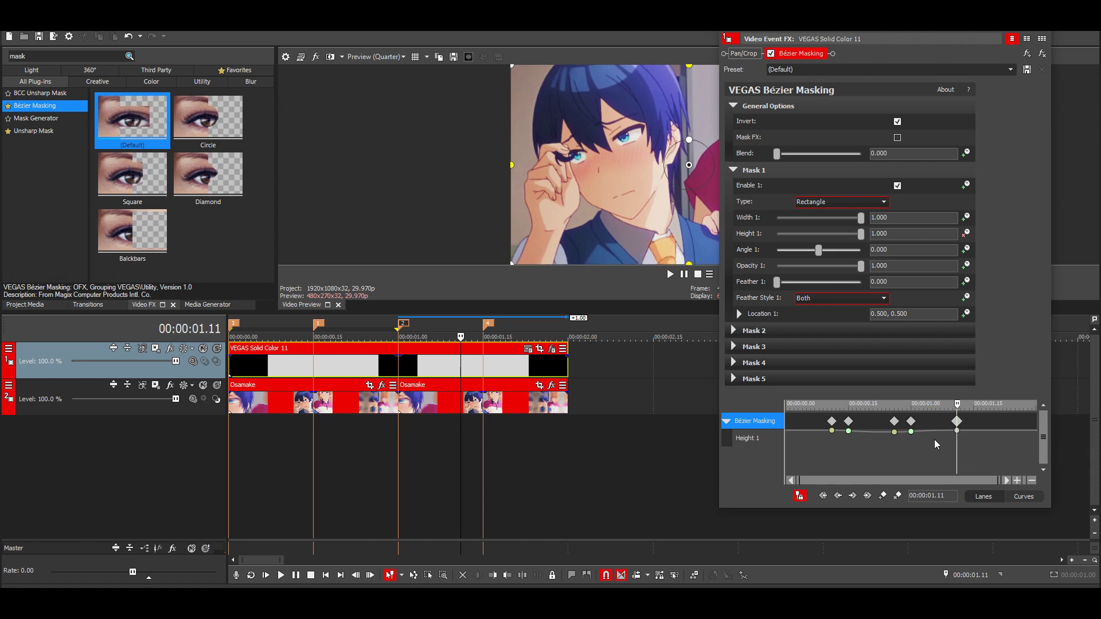
# Step: Preview the mask animation over the early keyframes and close the mask settings
pyautogui.moveTo(828, 452); pyautogui.dragTo(874, 455)
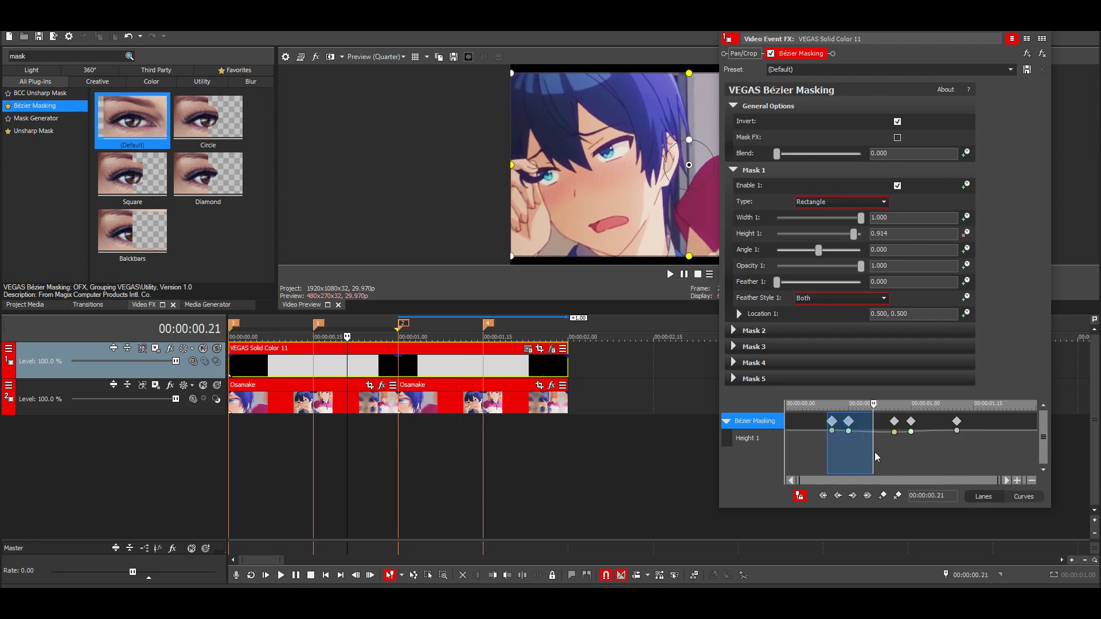
pyautogui.press('space')
pyautogui.click(936, 453)
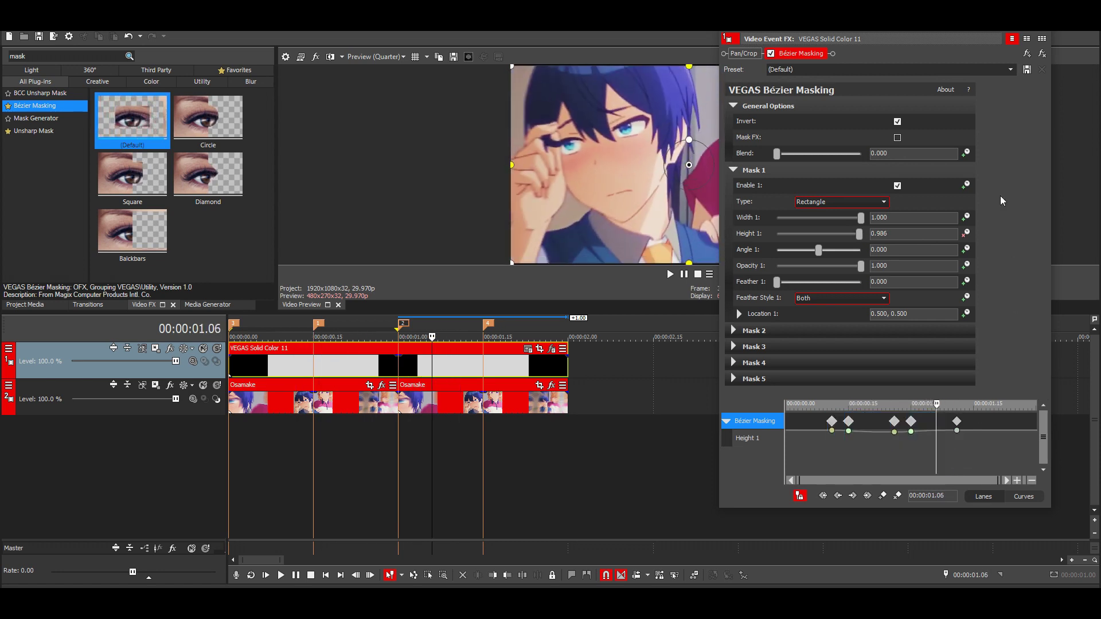
pyautogui.click(1042, 39)
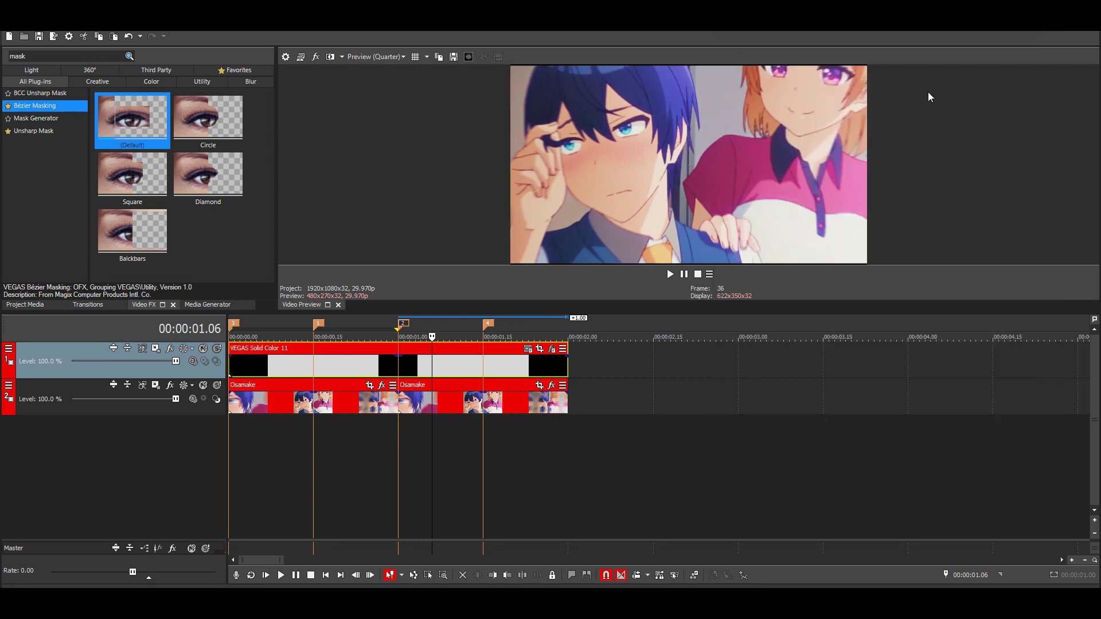
pyautogui.click(233, 441)
pyautogui.press('space')
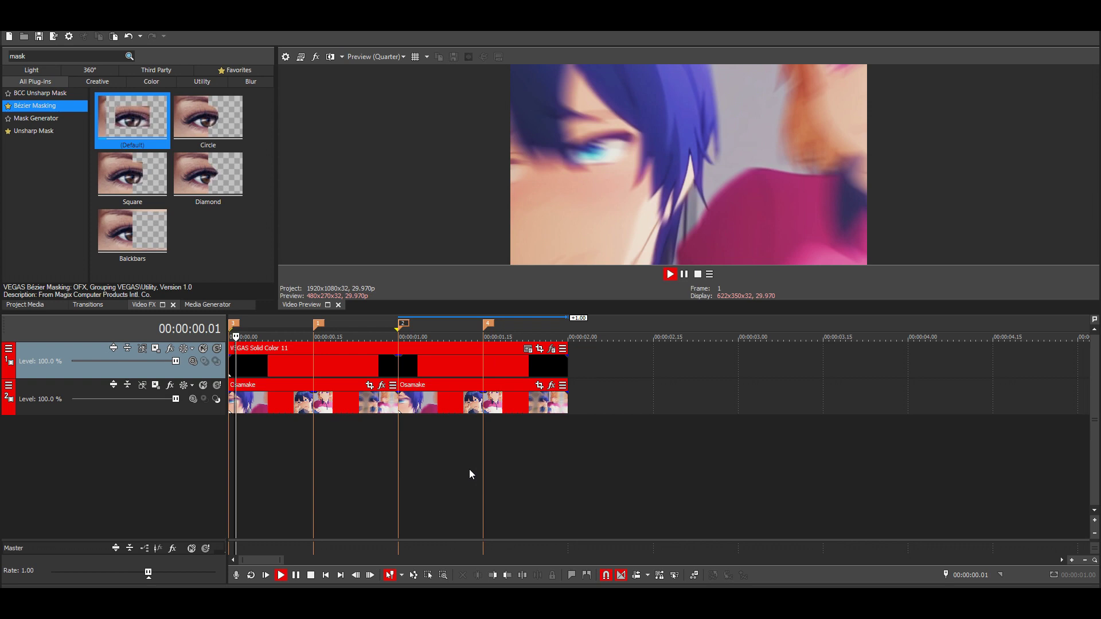
pyautogui.press('space')
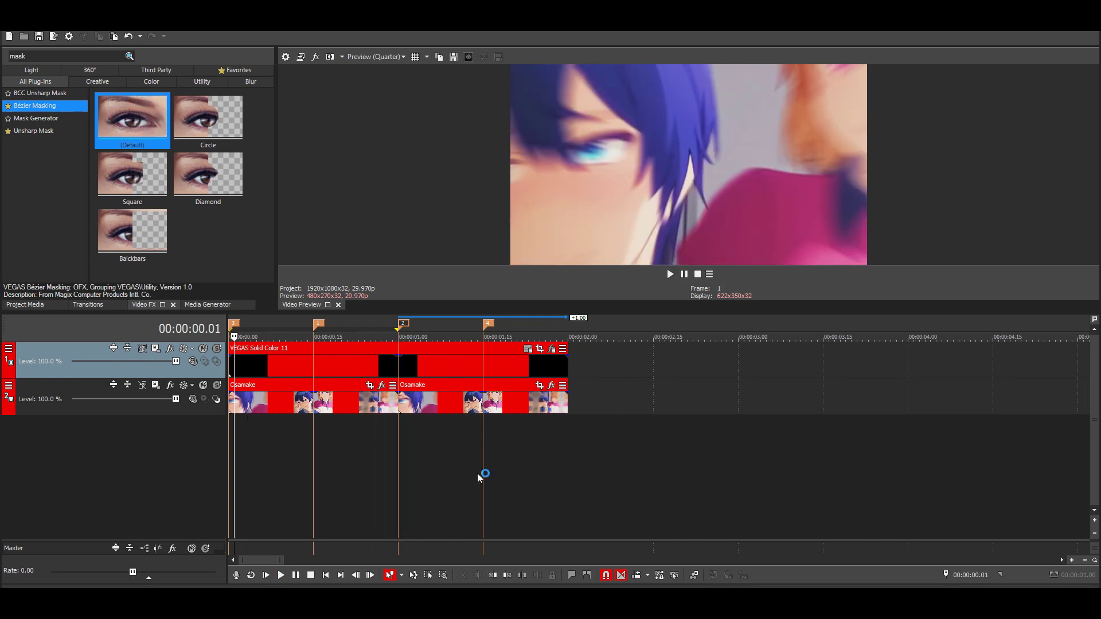